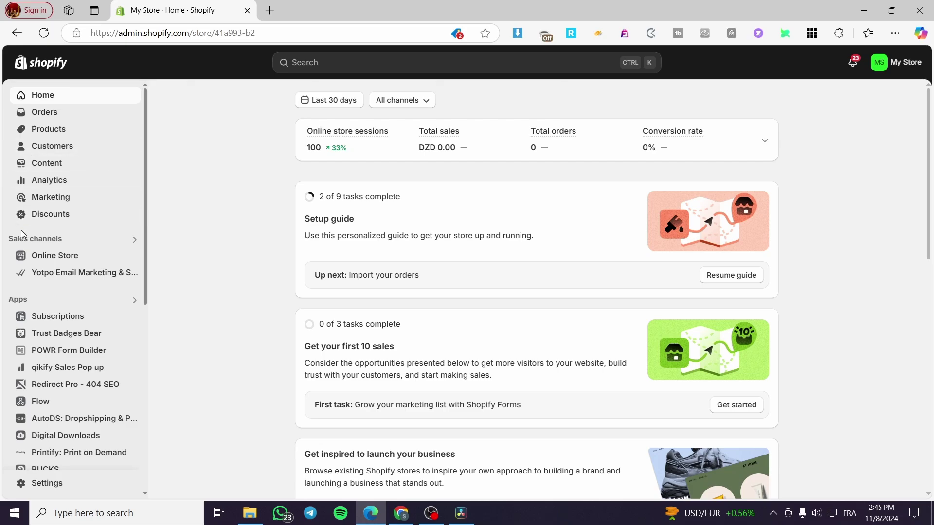
Open the Online Store themes page and browse the current Dawn theme and theme library
{"action": "left_click", "coordinate": [57, 263]}
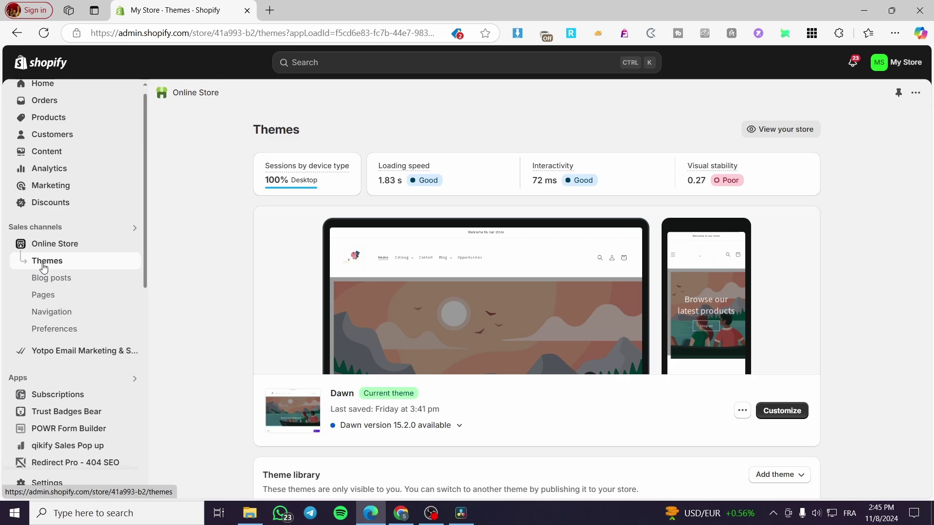
{"action": "scroll", "coordinate": [559, 291], "scroll_direction": "down", "scroll_amount": 3}
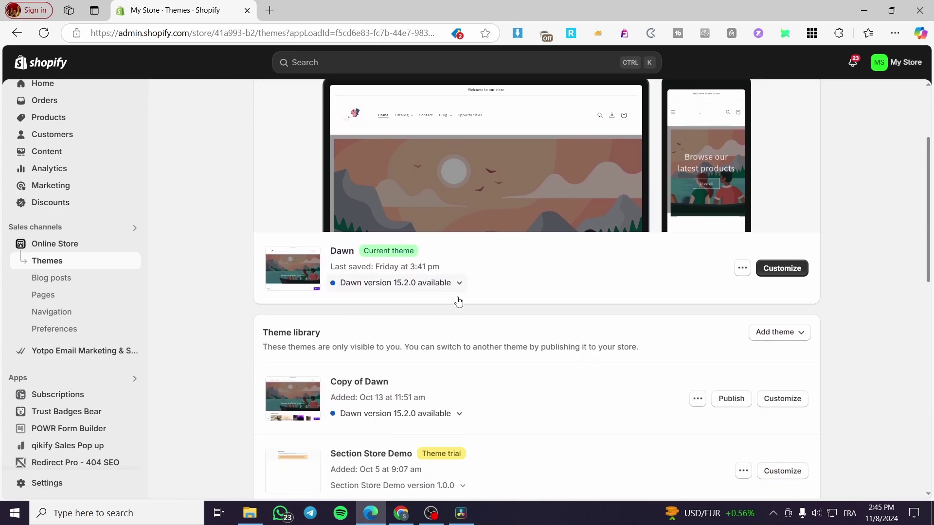
{"action": "scroll", "coordinate": [458, 301], "scroll_direction": "down", "scroll_amount": 3}
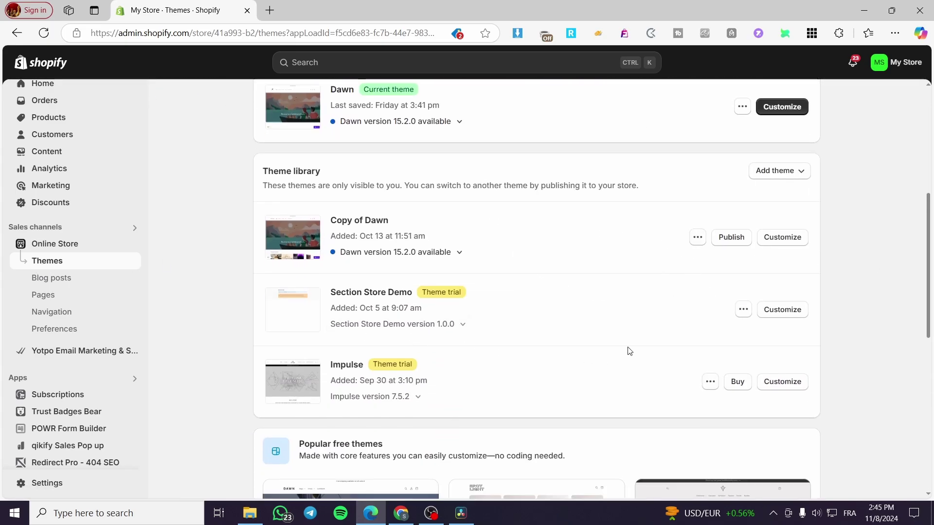
{"action": "scroll", "coordinate": [418, 296], "scroll_direction": "up", "scroll_amount": 1}
{"action": "left_click_drag", "start_coordinate": [351, 151], "coordinate": [330, 151]}
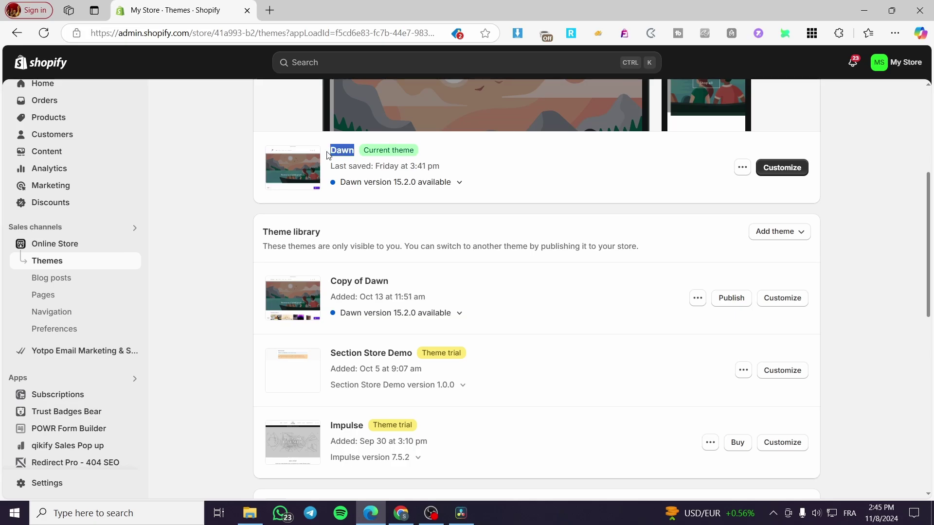
{"action": "left_click", "coordinate": [493, 160]}
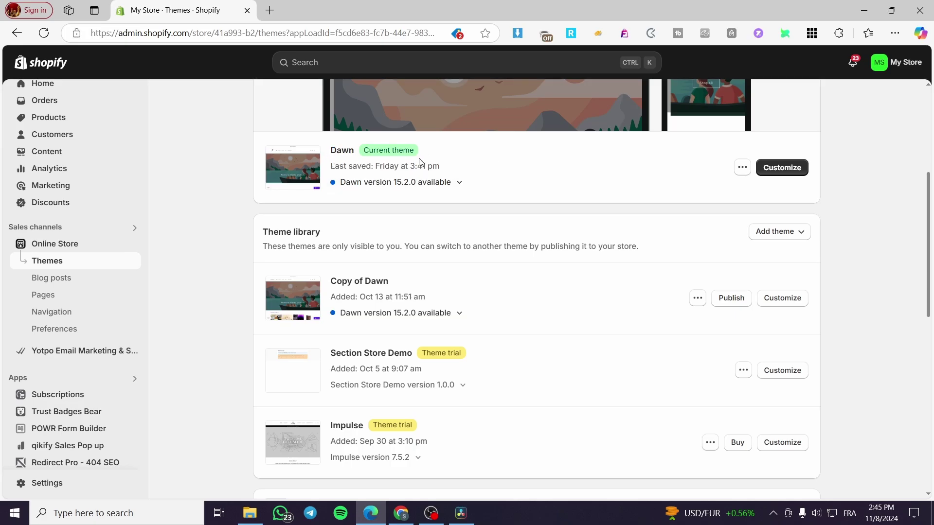
Open Dawn's Customize editor in a new browser tab beside the Themes page
{"action": "right_click", "coordinate": [773, 172]}
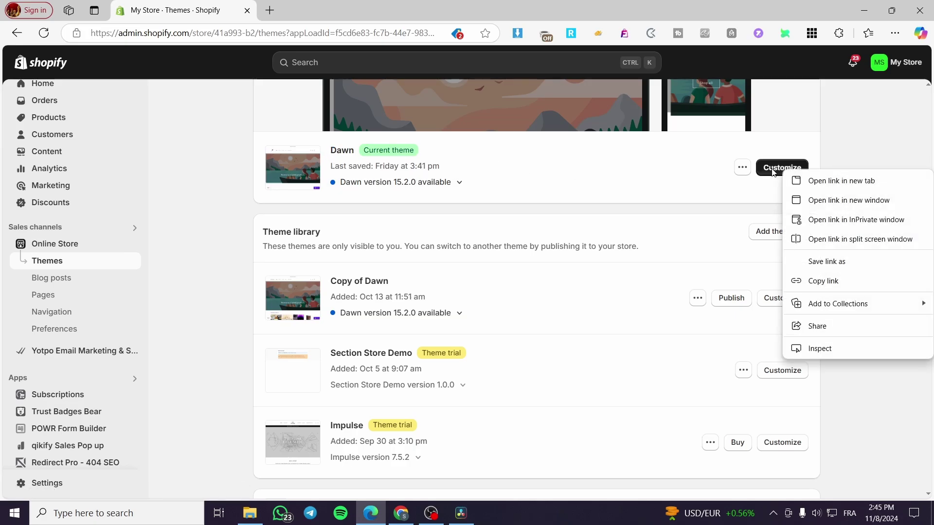
{"action": "left_click", "coordinate": [841, 180]}
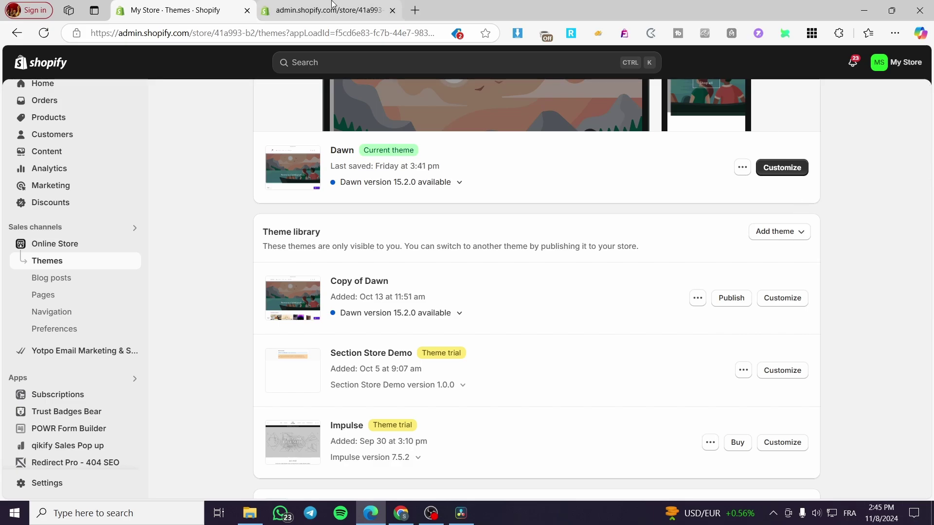
{"action": "left_click", "coordinate": [332, 5]}
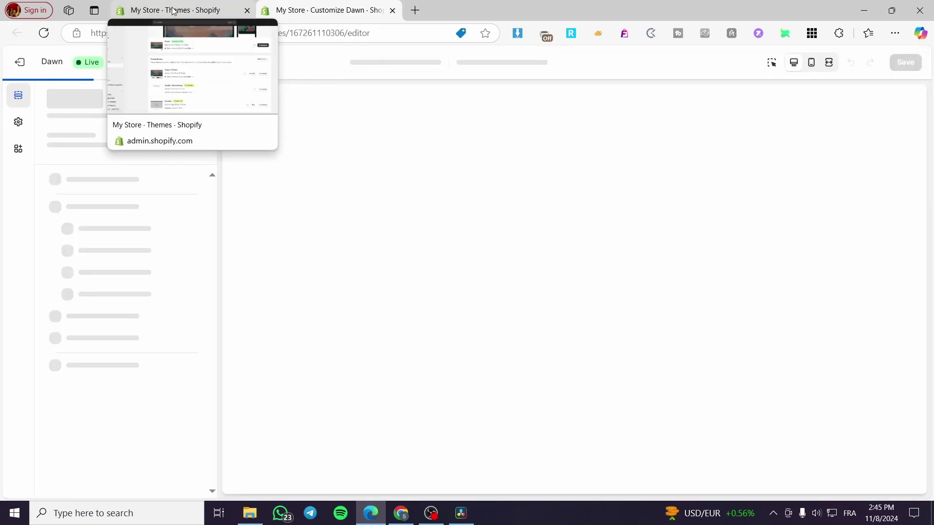
{"action": "left_click", "coordinate": [173, 11]}
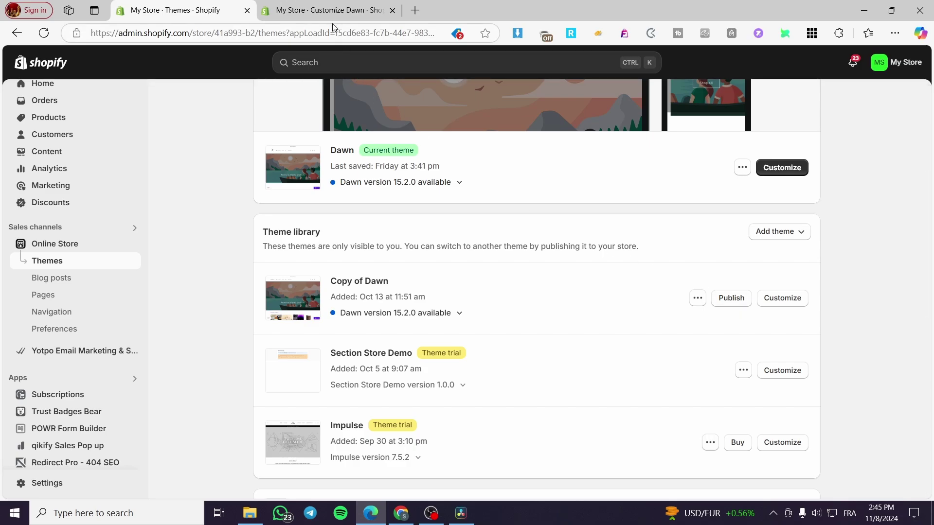
{"action": "left_click", "coordinate": [332, 10]}
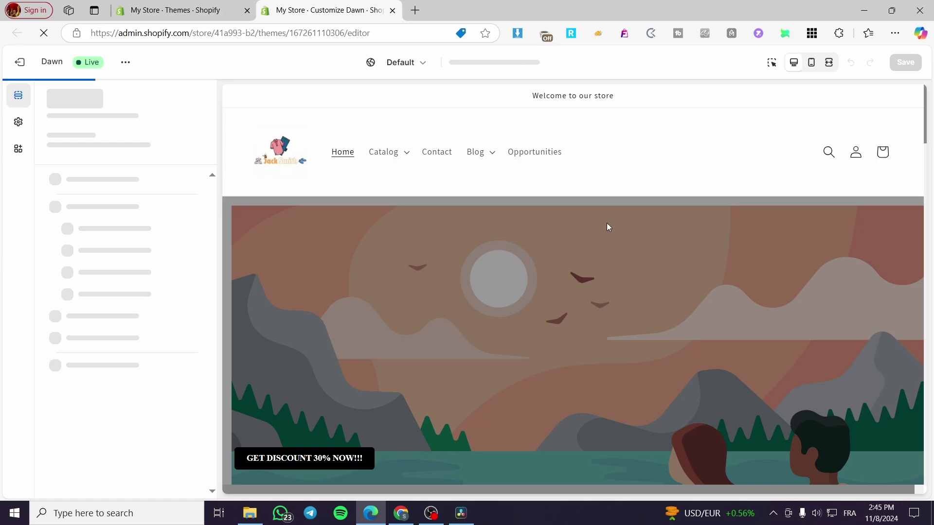
Dismiss the embedded-page alert and the Klaviyo GET 10% OFF popup in the preview
{"action": "scroll", "coordinate": [643, 271], "scroll_direction": "down", "scroll_amount": 10}
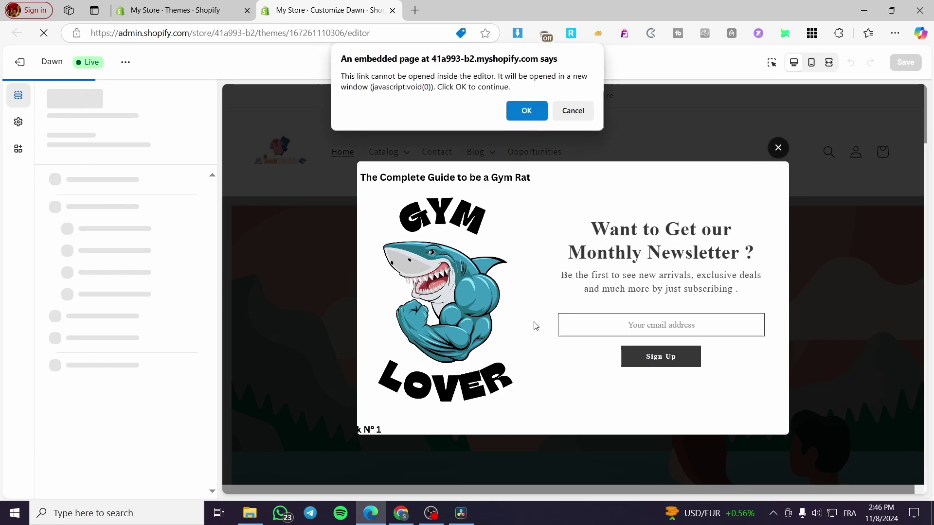
{"action": "left_click", "coordinate": [567, 112]}
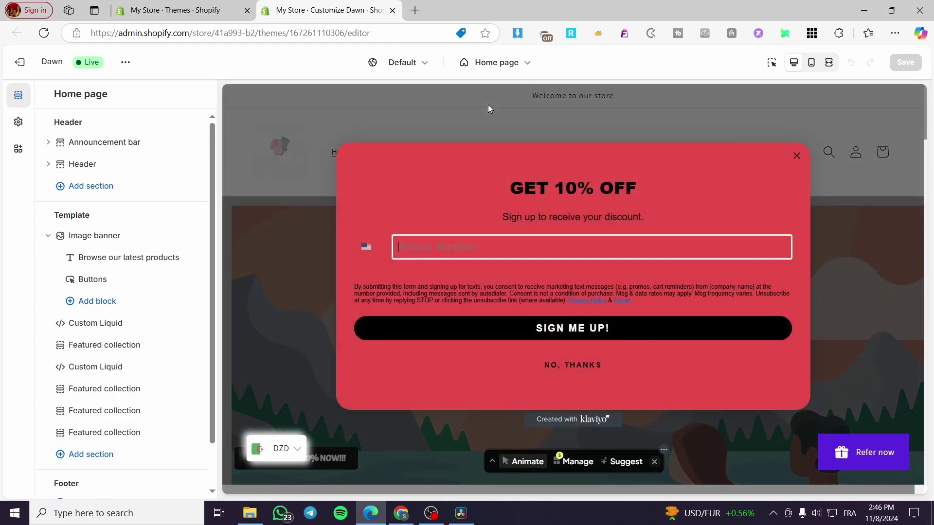
{"action": "left_click", "coordinate": [796, 155]}
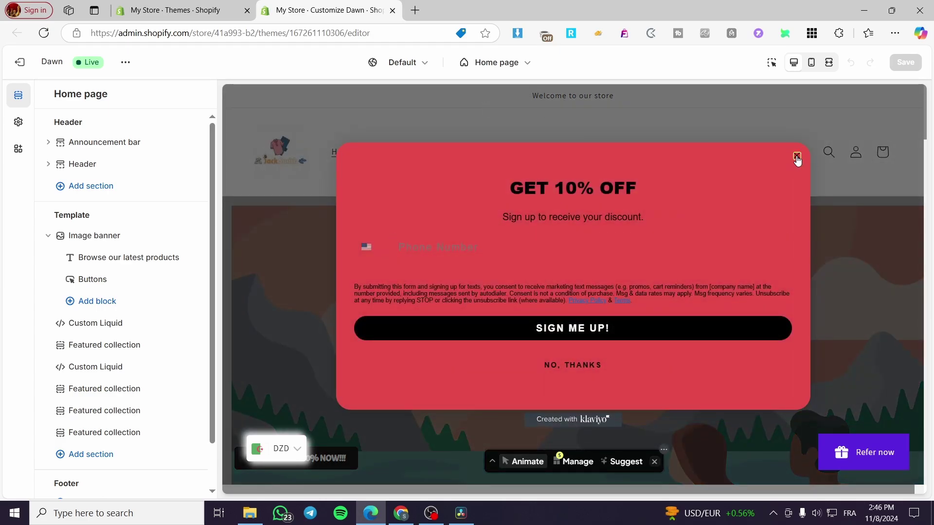
{"action": "left_click", "coordinate": [654, 462]}
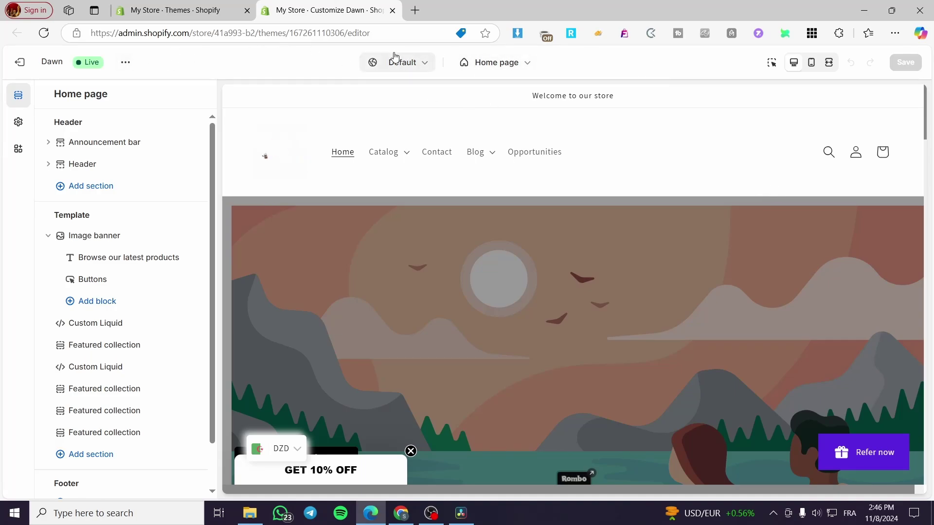
Check the market and page lists, staying on the Default market and Home page
{"action": "left_click", "coordinate": [425, 63]}
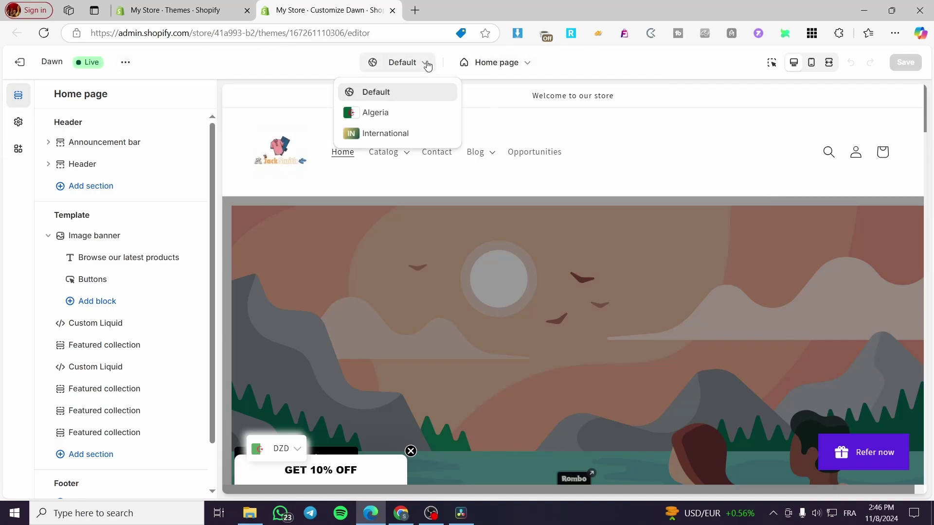
{"action": "left_click", "coordinate": [427, 66]}
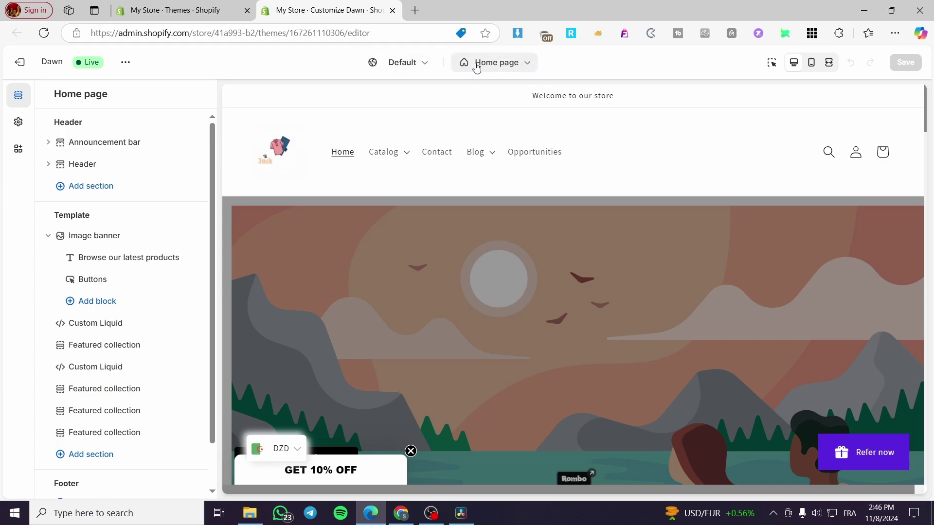
{"action": "left_click", "coordinate": [528, 68]}
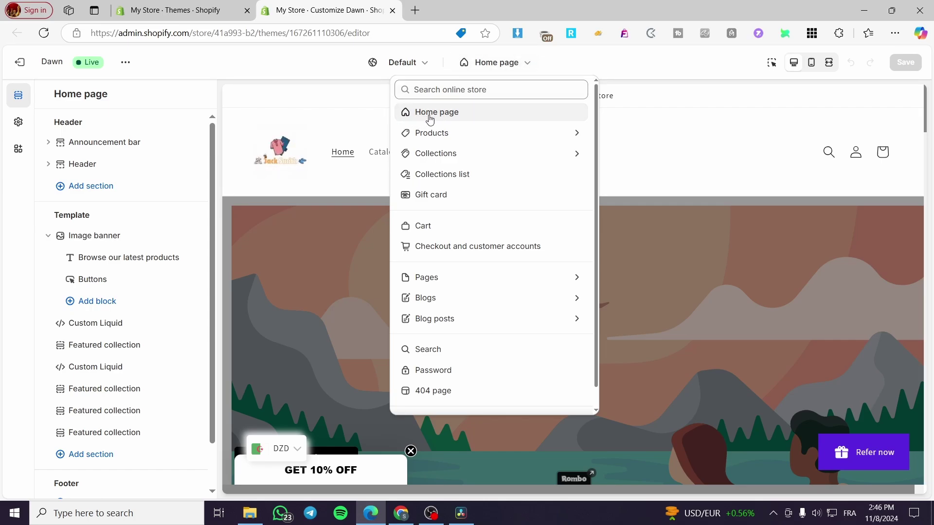
{"action": "left_click", "coordinate": [665, 76]}
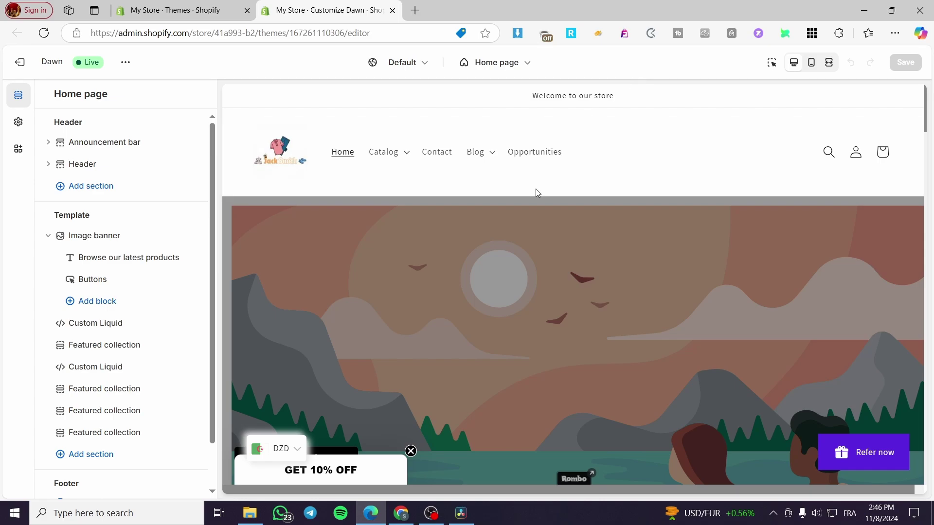
Close the leftover GET 10% OFF popup and scroll the home page preview
{"action": "left_click", "coordinate": [410, 451]}
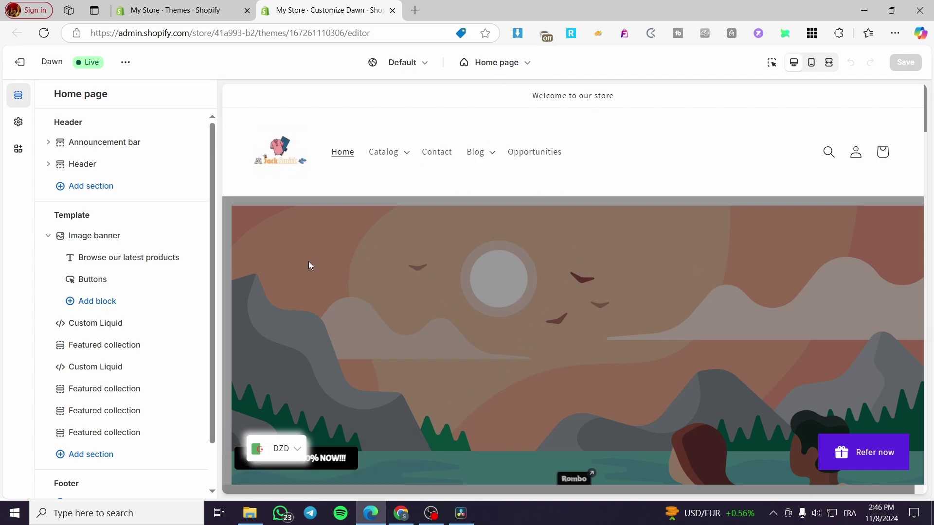
{"action": "scroll", "coordinate": [848, 262], "scroll_direction": "down", "scroll_amount": 5}
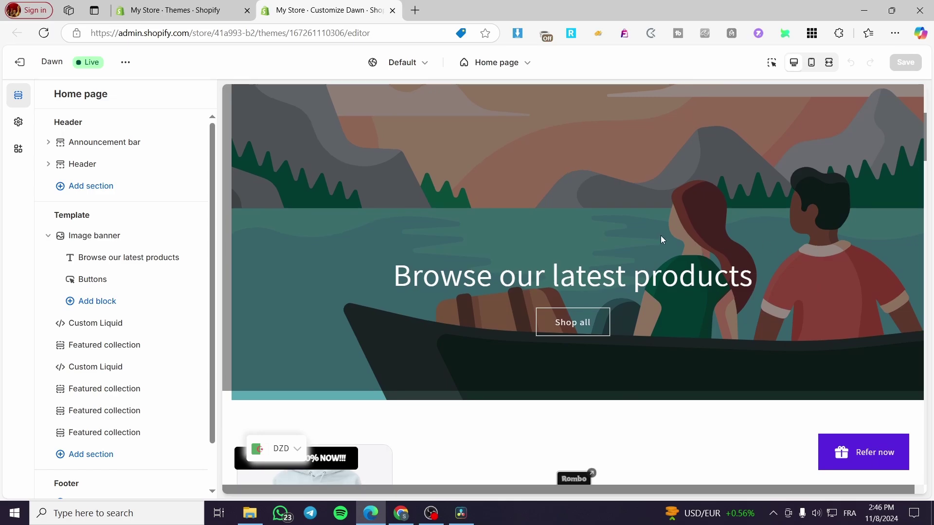
{"action": "scroll", "coordinate": [594, 234], "scroll_direction": "up", "scroll_amount": 5}
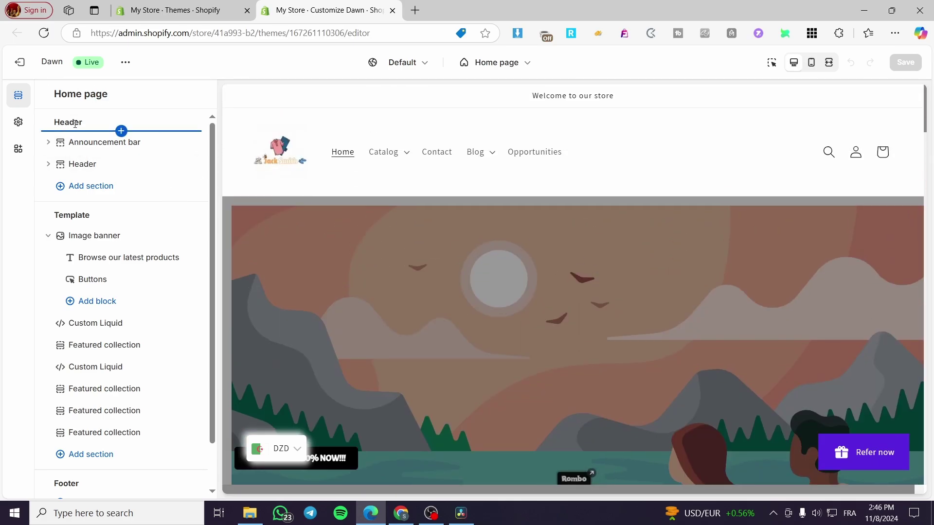
{"action": "scroll", "coordinate": [107, 233], "scroll_direction": "down", "scroll_amount": 2}
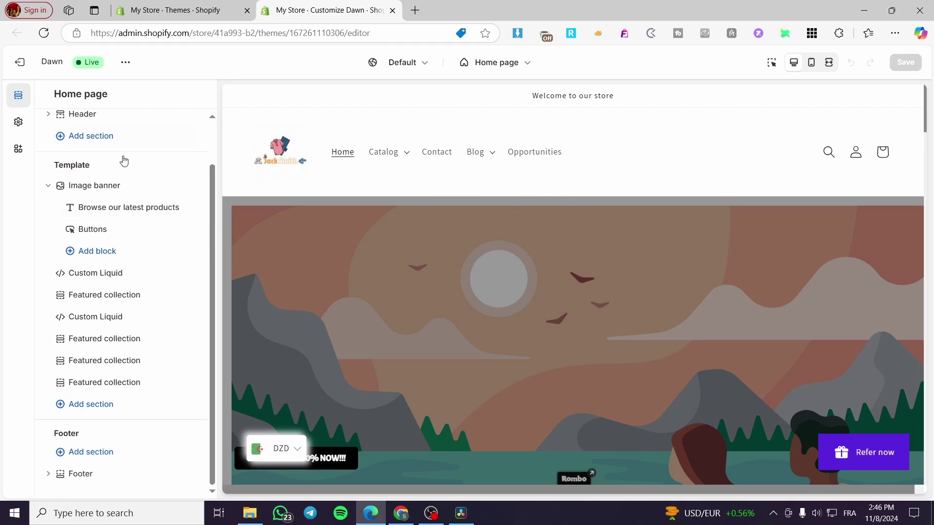
{"action": "scroll", "coordinate": [124, 161], "scroll_direction": "up", "scroll_amount": 2}
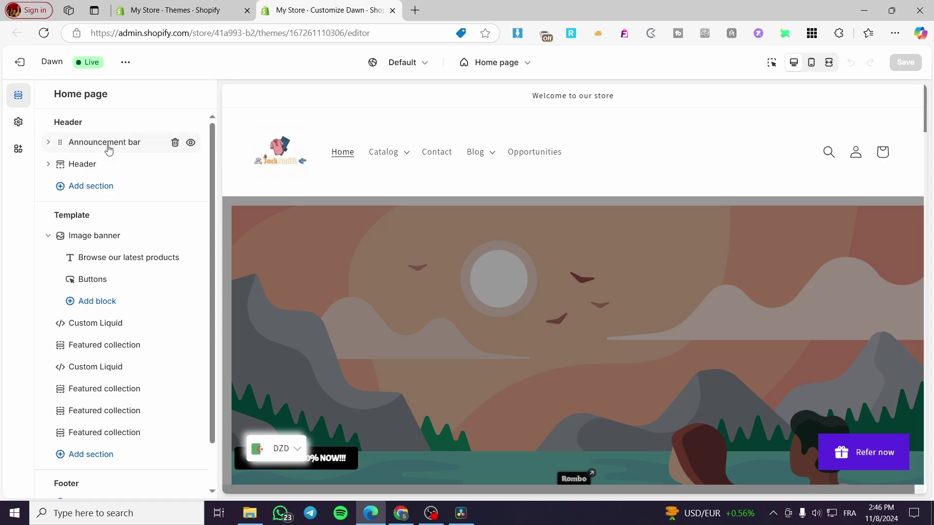
View the Announcement bar section settings, then go back to the section list
{"action": "left_click", "coordinate": [74, 142]}
{"action": "scroll", "coordinate": [138, 184], "scroll_direction": "down", "scroll_amount": 5}
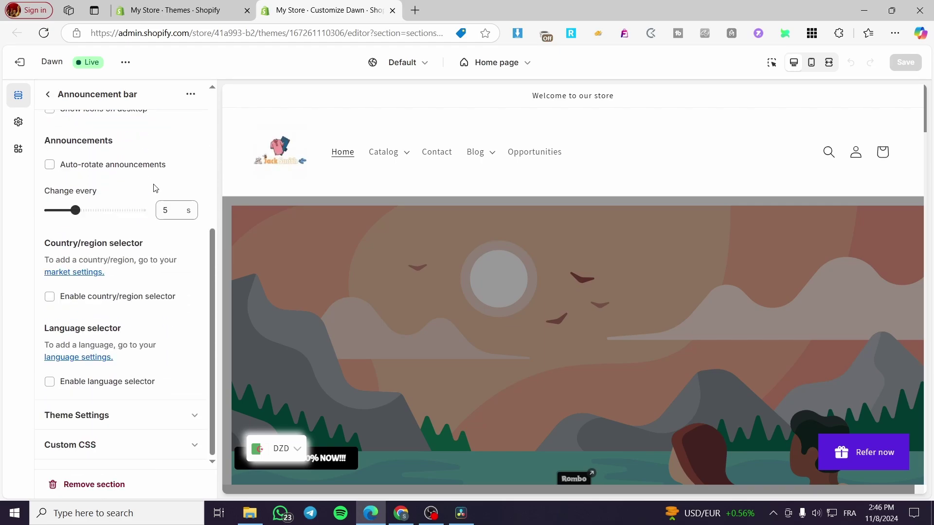
{"action": "scroll", "coordinate": [116, 251], "scroll_direction": "up", "scroll_amount": 5}
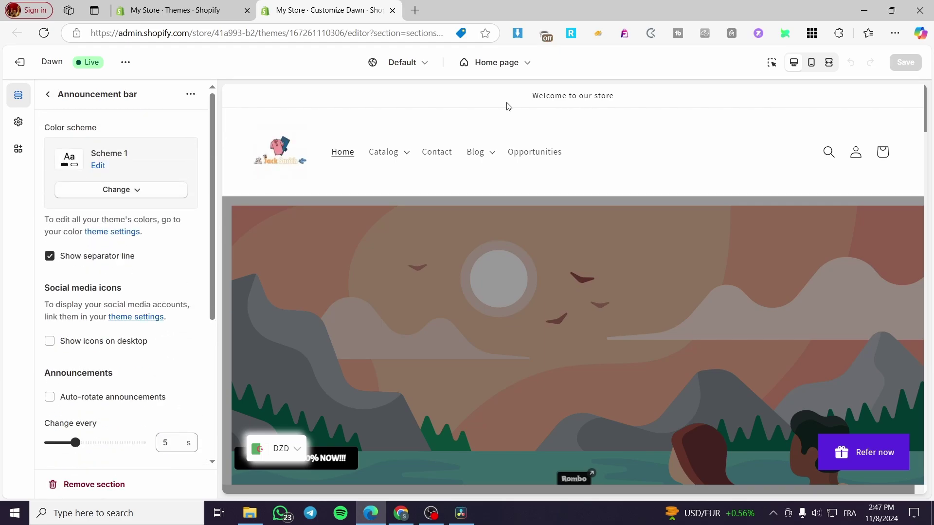
{"action": "left_click", "coordinate": [48, 94]}
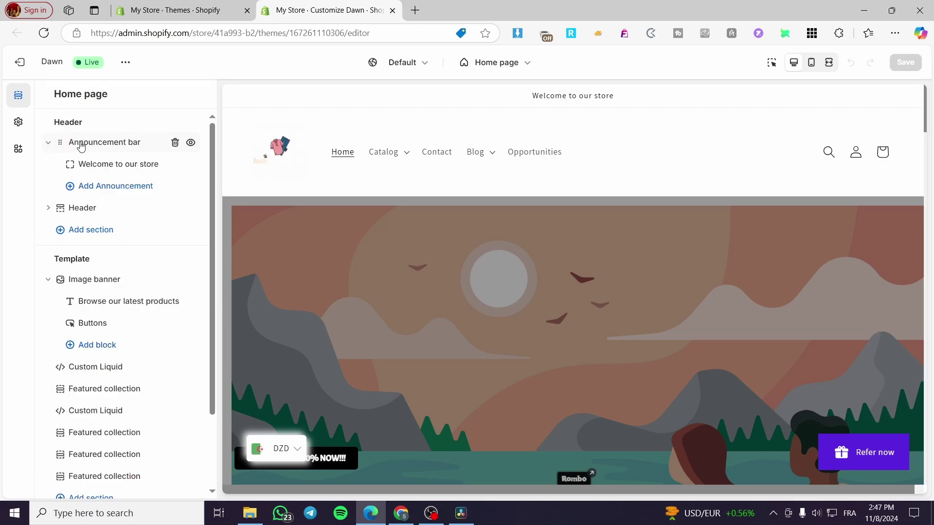
Inspect the 'Welcome to our store' announcement's text and link, then collapse Announcement bar
{"action": "left_click", "coordinate": [47, 143]}
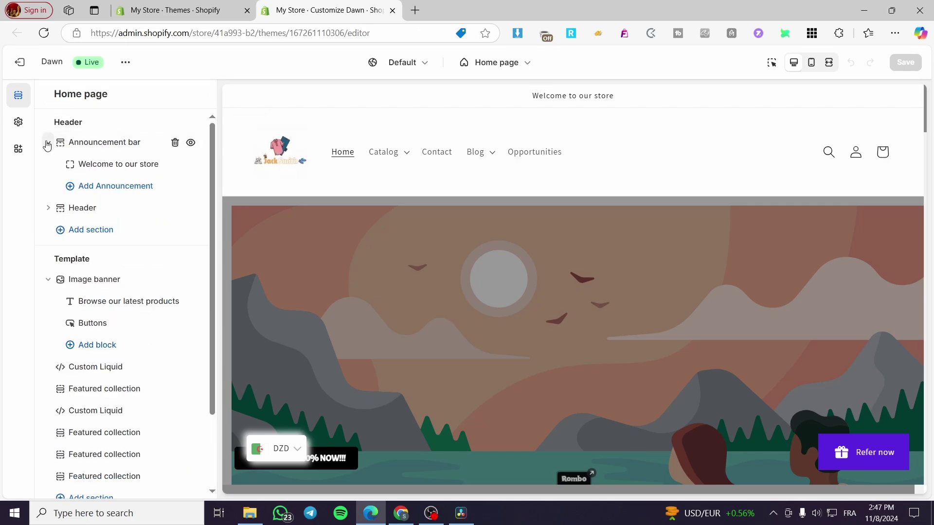
{"action": "left_click", "coordinate": [114, 165]}
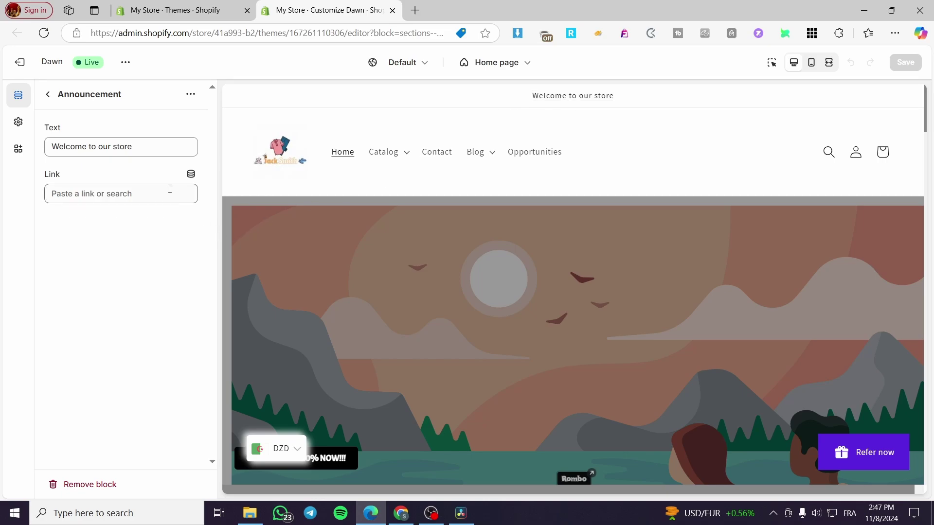
{"action": "left_click", "coordinate": [125, 193]}
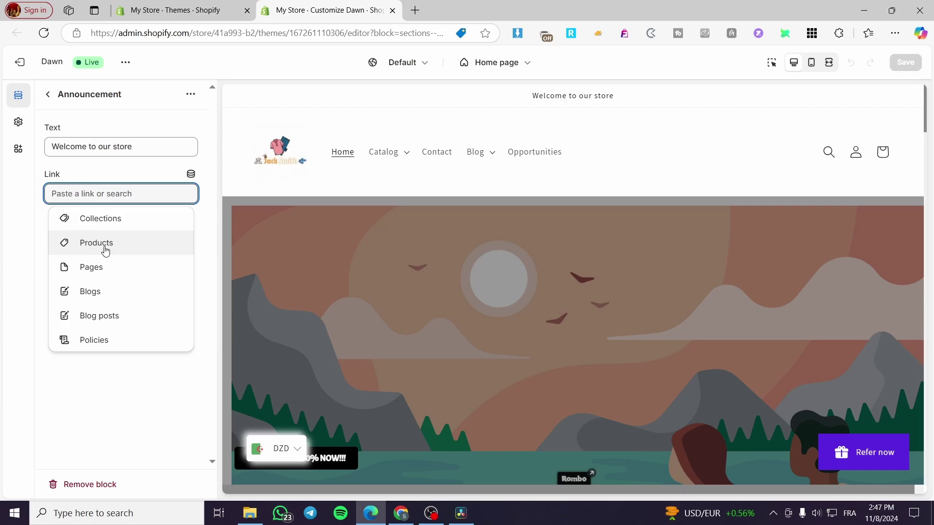
{"action": "left_click", "coordinate": [47, 95]}
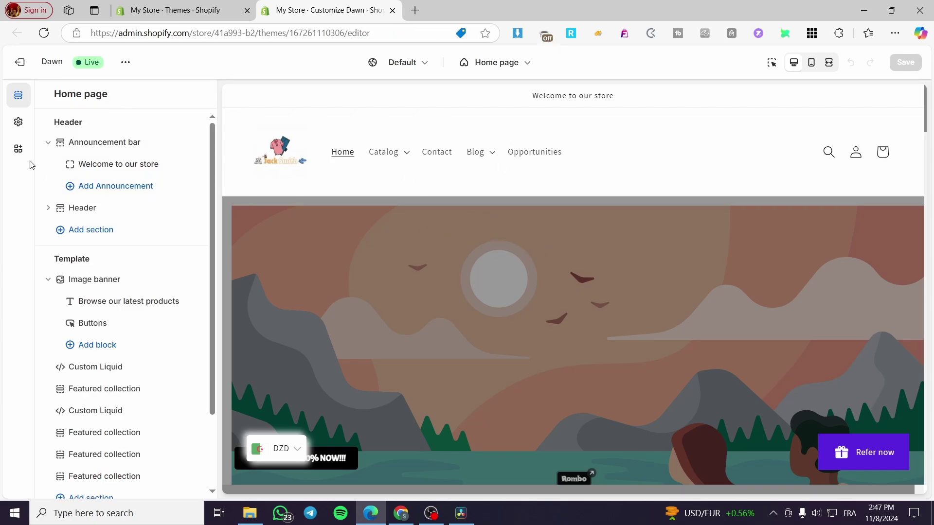
{"action": "left_click", "coordinate": [48, 142]}
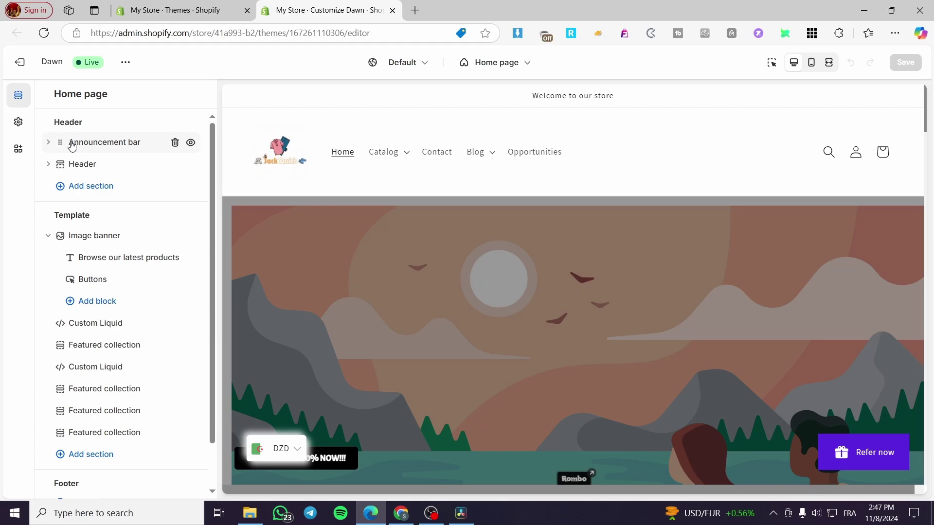
In Header settings, try Top center, Middle center and Top left logo positions, ending on Middle left
{"action": "left_click", "coordinate": [48, 164]}
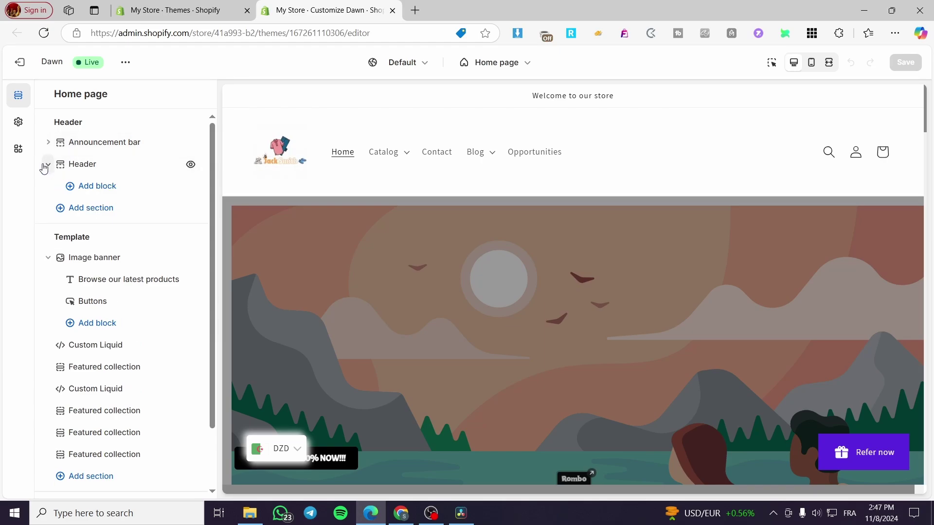
{"action": "left_click", "coordinate": [102, 166]}
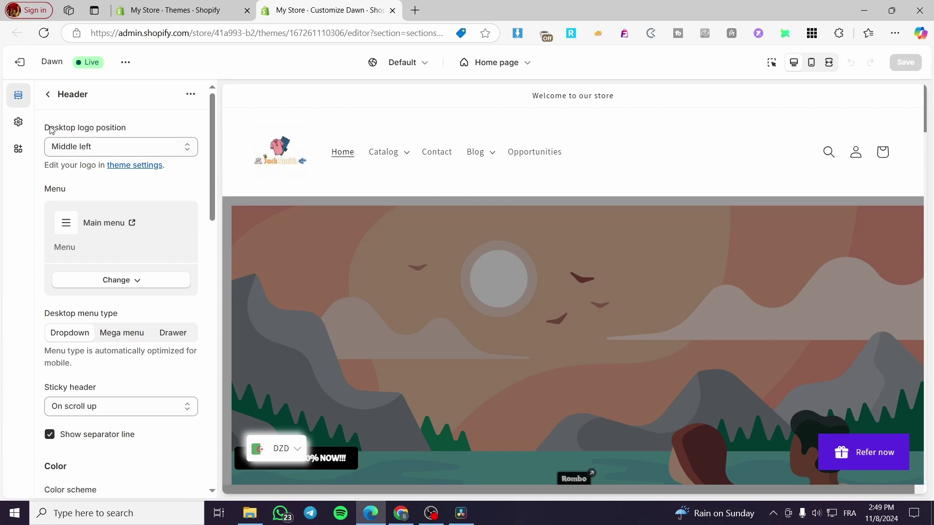
{"action": "left_click", "coordinate": [134, 147]}
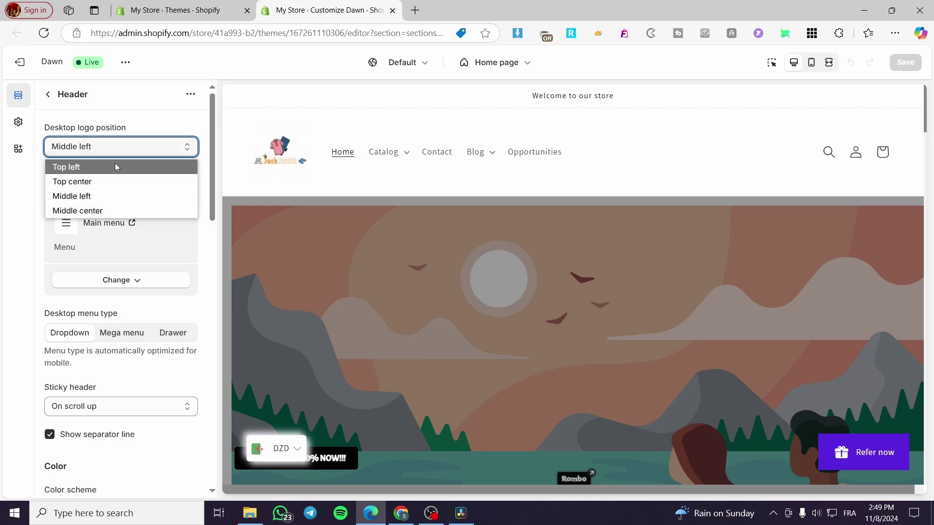
{"action": "left_click", "coordinate": [92, 183]}
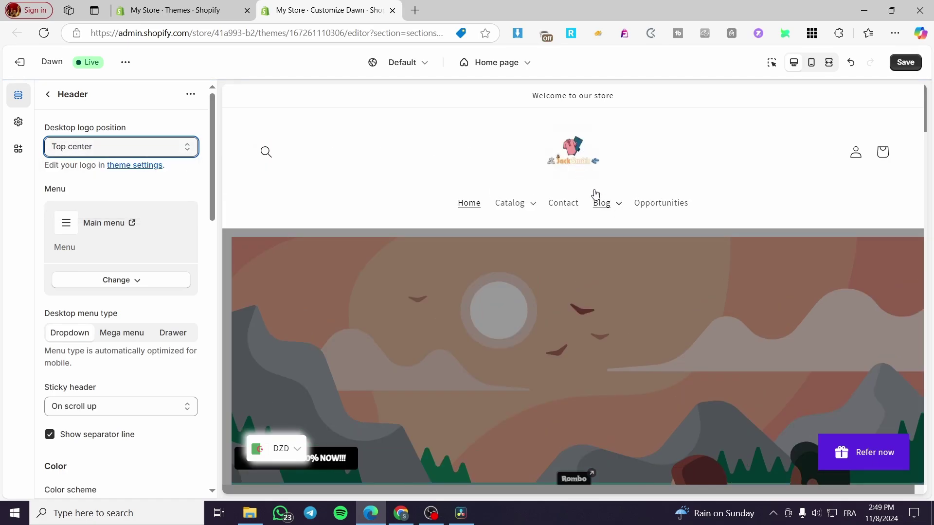
{"action": "left_click", "coordinate": [179, 146]}
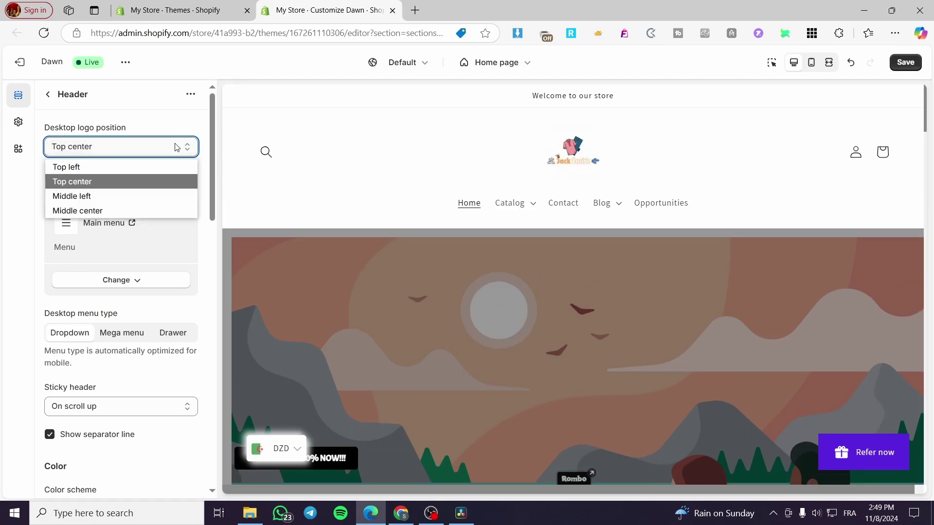
{"action": "left_click", "coordinate": [162, 211]}
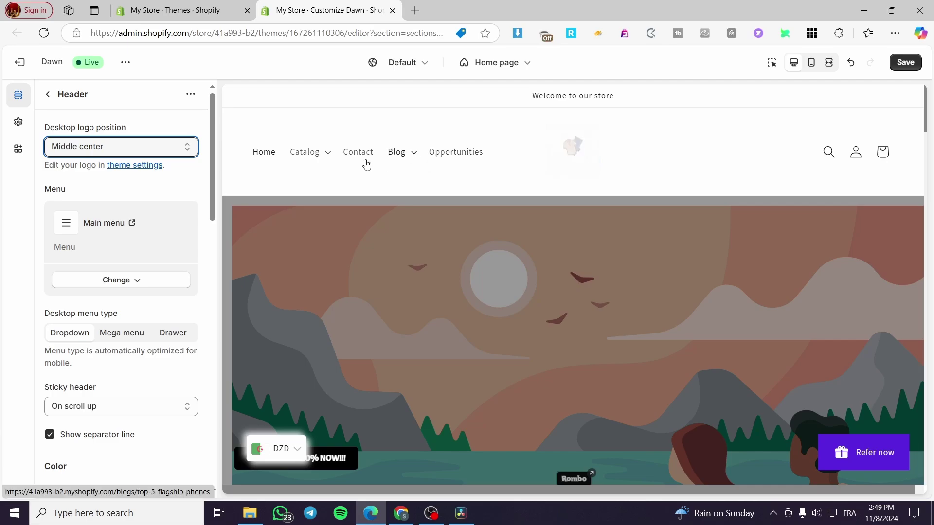
{"action": "left_click", "coordinate": [168, 149]}
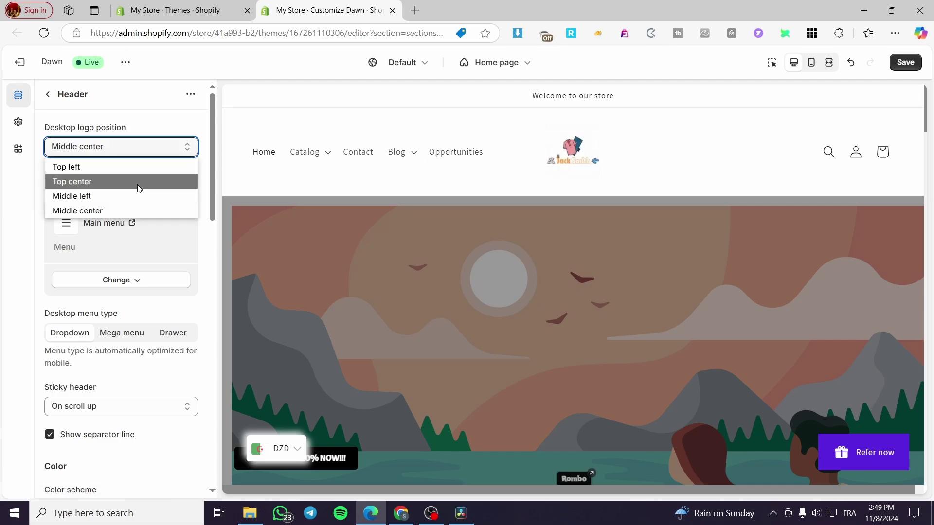
{"action": "left_click", "coordinate": [138, 182]}
{"action": "left_click_drag", "start_coordinate": [168, 167], "coordinate": [165, 148]}
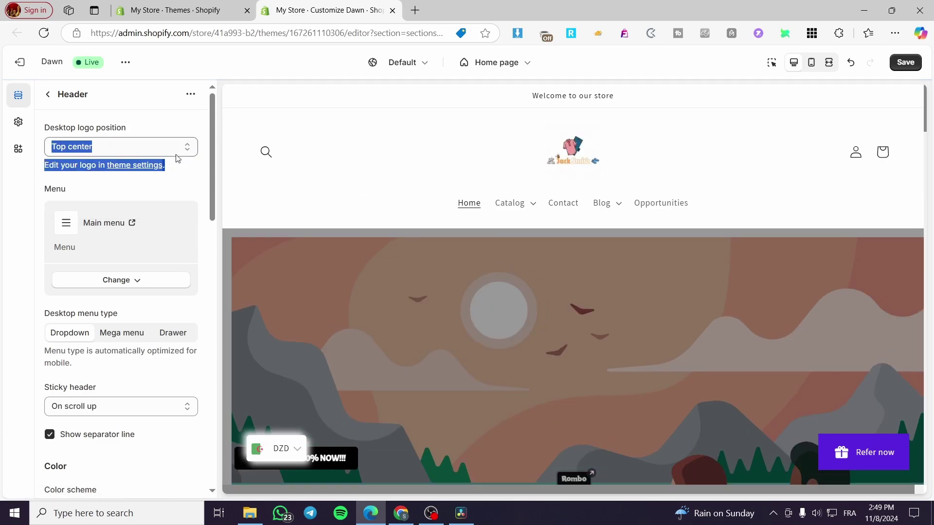
{"action": "left_click", "coordinate": [165, 148]}
{"action": "left_click", "coordinate": [165, 167]}
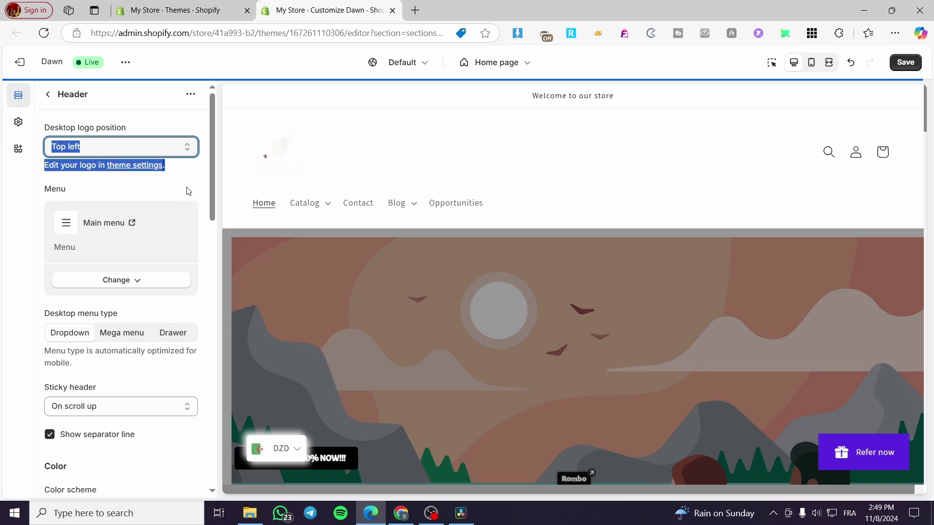
{"action": "left_click", "coordinate": [157, 148]}
{"action": "left_click", "coordinate": [157, 197]}
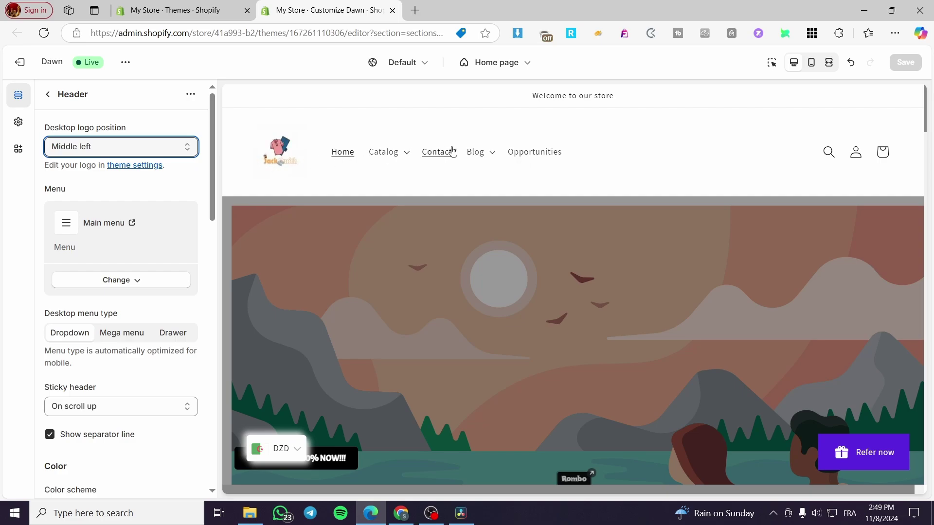
Preview the Catalog dropdown in the store header
{"action": "left_click", "coordinate": [404, 159]}
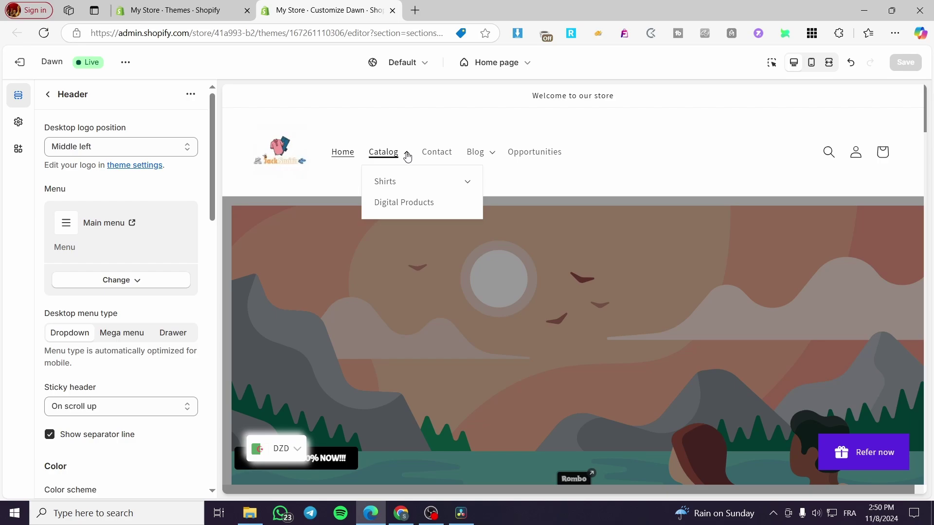
{"action": "left_click", "coordinate": [407, 157]}
{"action": "left_click", "coordinate": [408, 156]}
{"action": "left_click", "coordinate": [408, 156]}
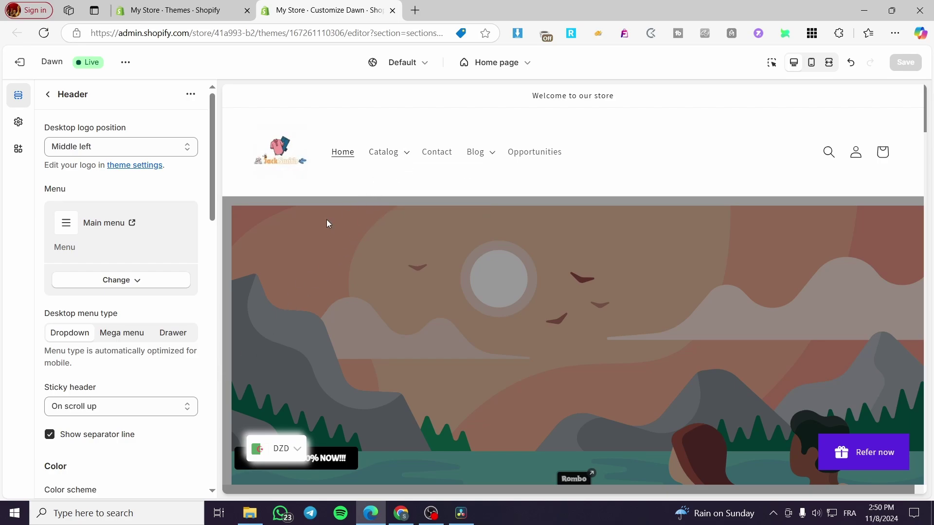
Try the Mega menu and Drawer desktop menu types, previewing the Catalog menu in each
{"action": "left_click", "coordinate": [123, 333]}
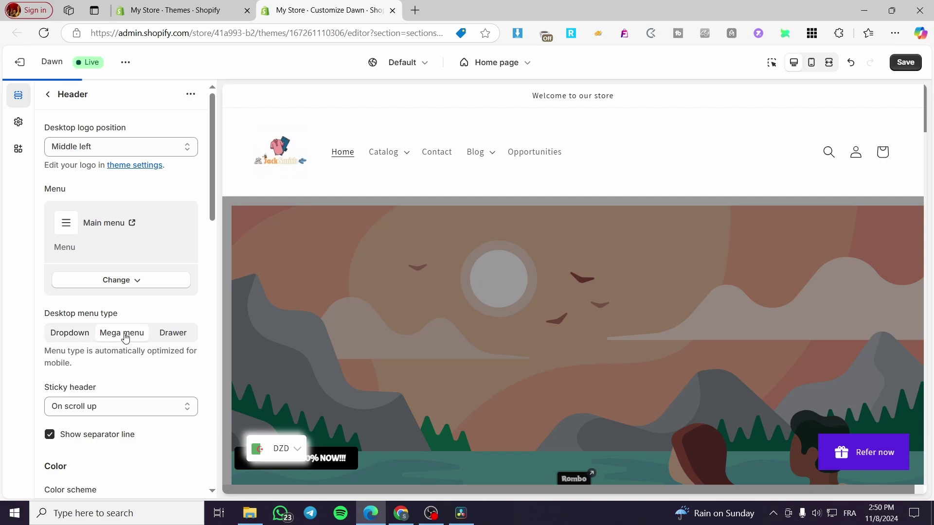
{"action": "left_click", "coordinate": [405, 156]}
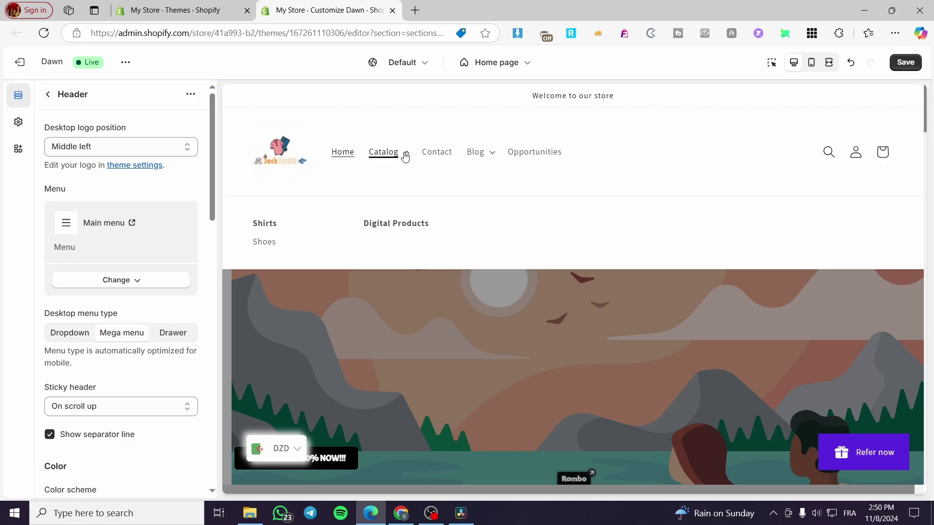
{"action": "left_click", "coordinate": [405, 155]}
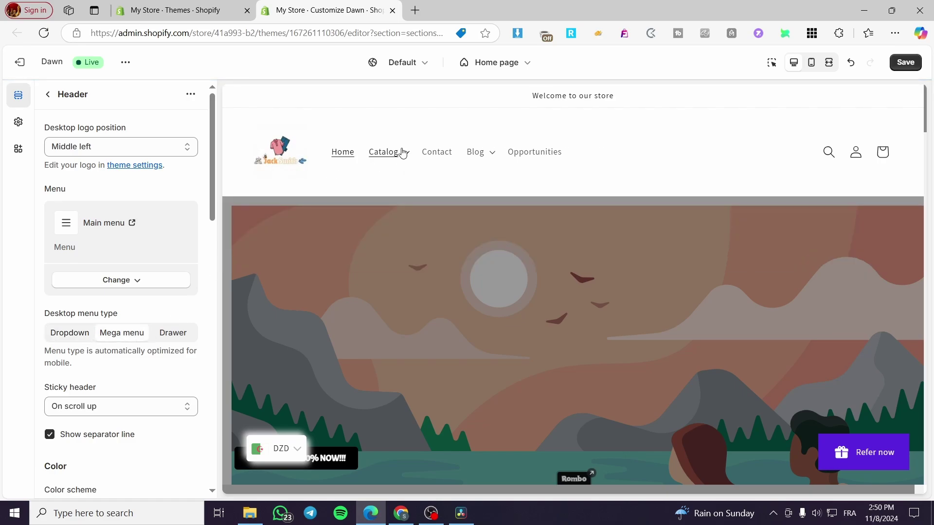
{"action": "left_click", "coordinate": [175, 334]}
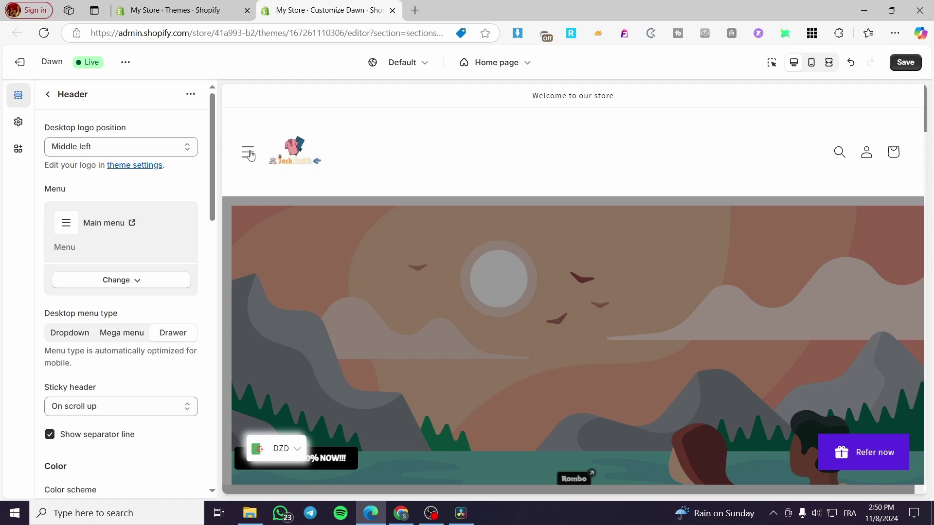
{"action": "left_click", "coordinate": [248, 154]}
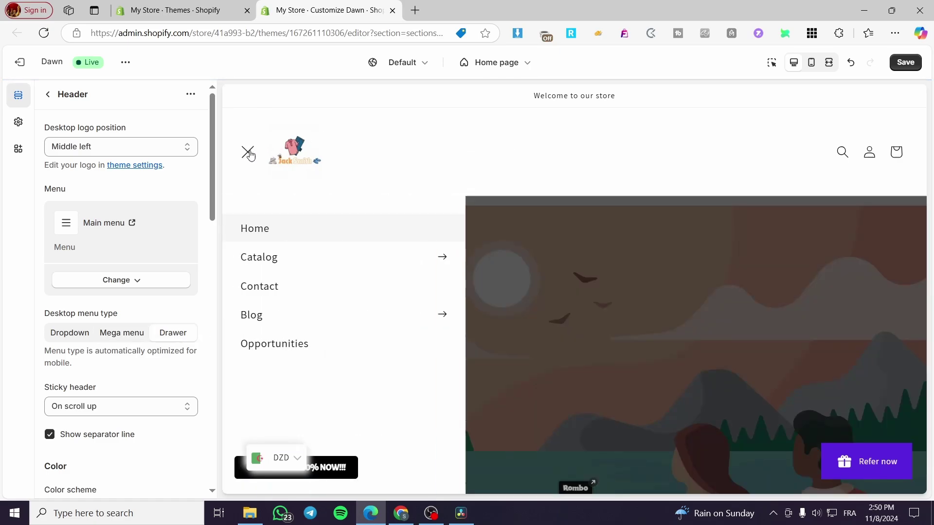
{"action": "left_click", "coordinate": [448, 261]}
{"action": "left_click", "coordinate": [239, 222]}
Set the desktop menu type back to Dropdown and preview the Catalog and Blog dropdowns
{"action": "left_click", "coordinate": [81, 334]}
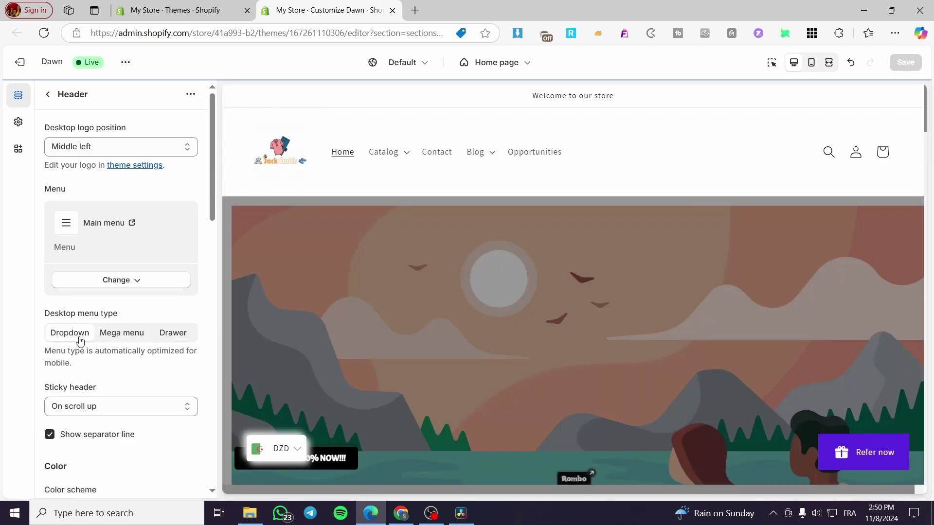
{"action": "left_click", "coordinate": [406, 154]}
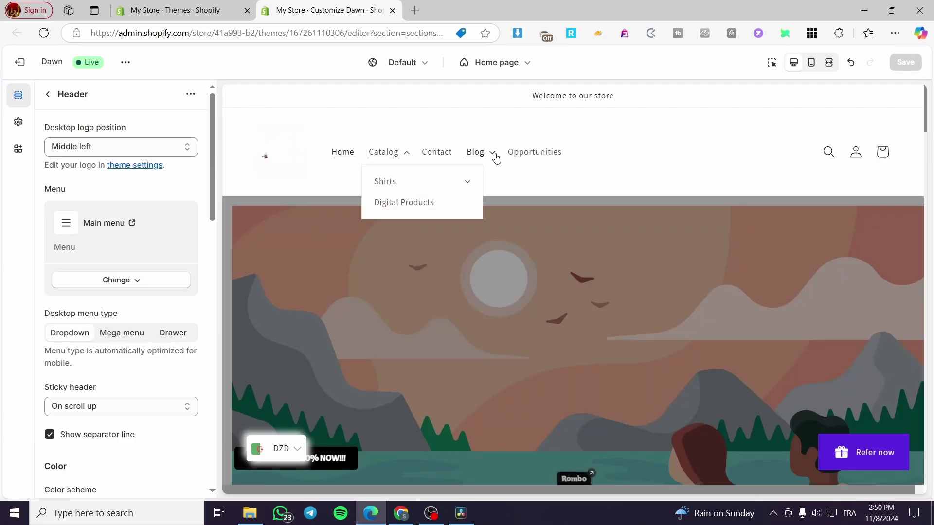
{"action": "left_click", "coordinate": [492, 152]}
{"action": "left_click", "coordinate": [492, 152]}
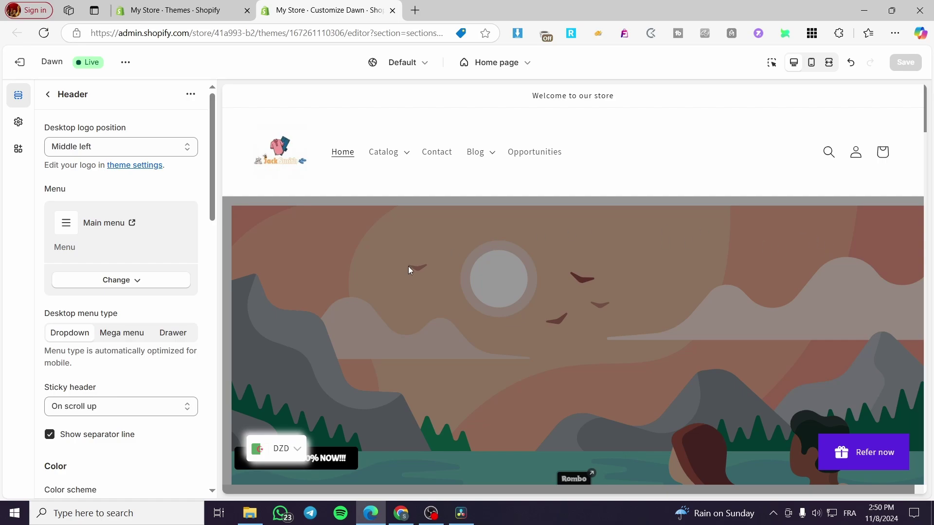
{"action": "scroll", "coordinate": [114, 329], "scroll_direction": "down", "scroll_amount": 4}
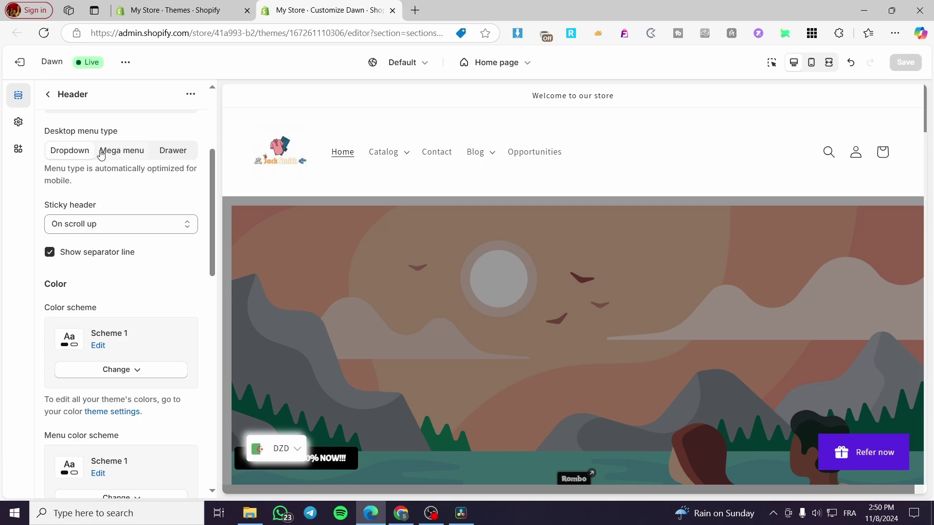
Back on the Home page section list, toggle the Image banner section's visibility
{"action": "left_click", "coordinate": [49, 95]}
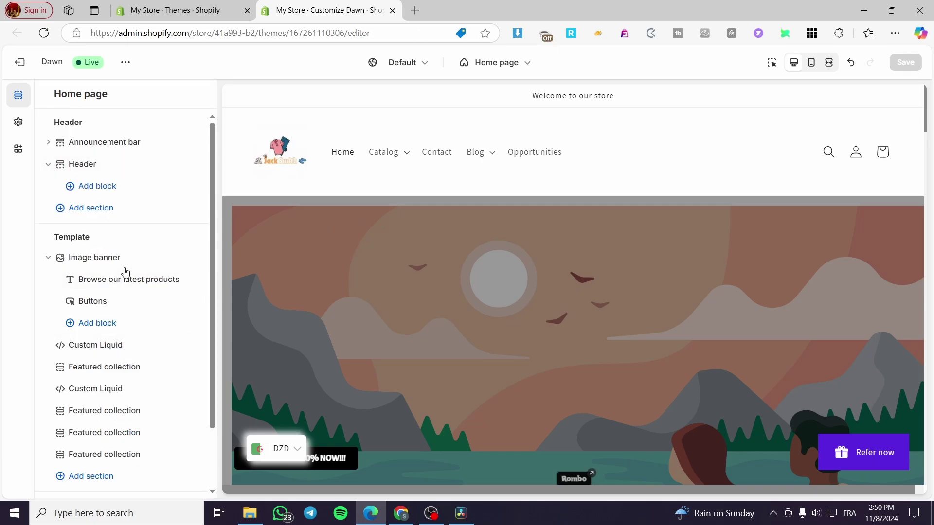
{"action": "scroll", "coordinate": [331, 258], "scroll_direction": "down", "scroll_amount": 6}
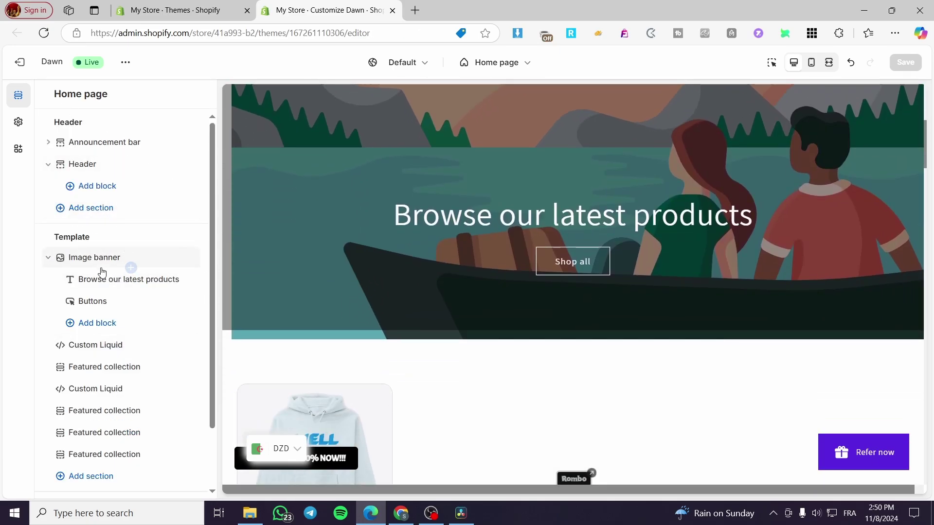
{"action": "mouse_move", "coordinate": [100, 270]}
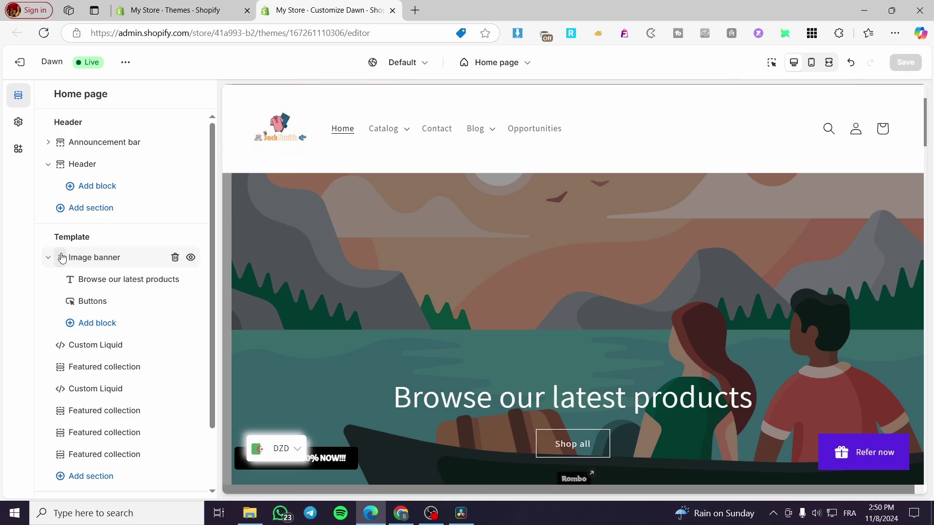
{"action": "left_click", "coordinate": [191, 257]}
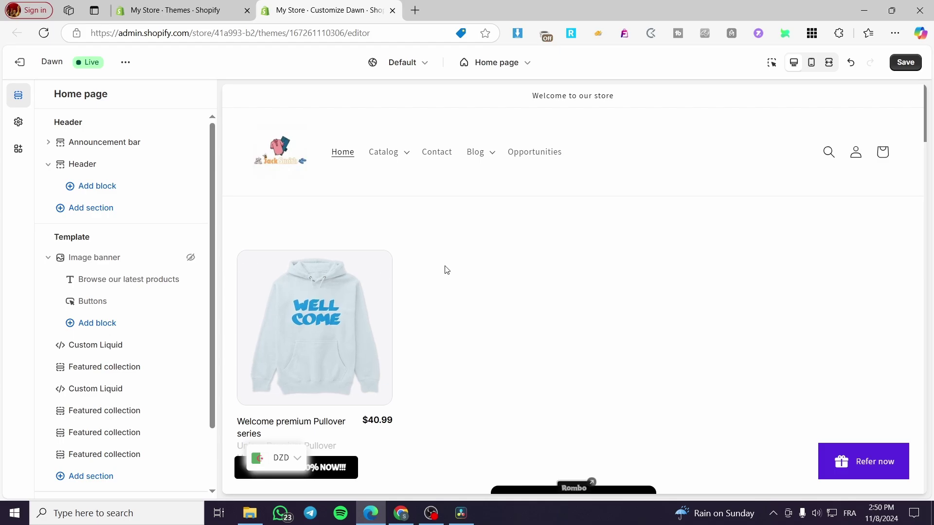
{"action": "scroll", "coordinate": [632, 251], "scroll_direction": "down", "scroll_amount": 5}
{"action": "scroll", "coordinate": [547, 241], "scroll_direction": "down", "scroll_amount": 5}
{"action": "scroll", "coordinate": [598, 319], "scroll_direction": "down", "scroll_amount": 5}
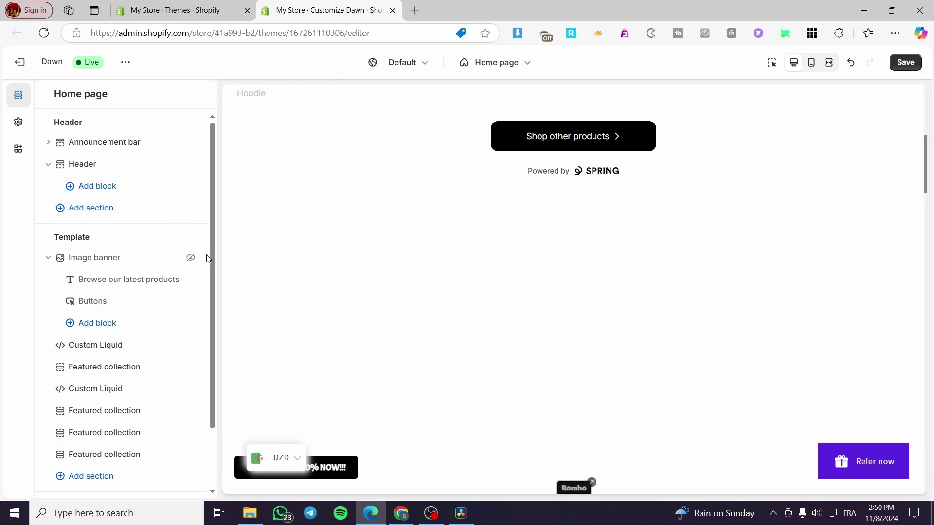
Save the theme with Ctrl+S and review the Header, Template and Footer groups
{"action": "key", "text": "ctrl+s"}
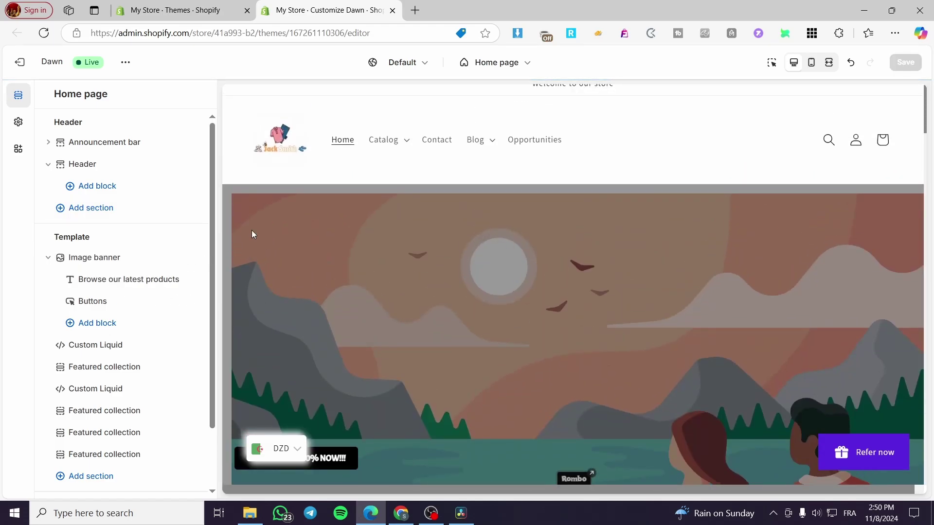
{"action": "scroll", "coordinate": [125, 267], "scroll_direction": "down", "scroll_amount": 2}
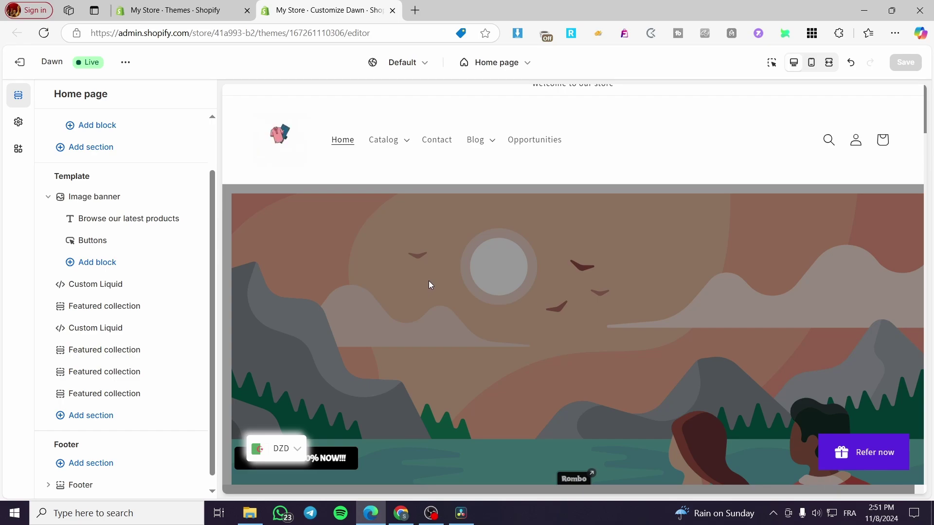
{"action": "scroll", "coordinate": [200, 262], "scroll_direction": "up", "scroll_amount": 2}
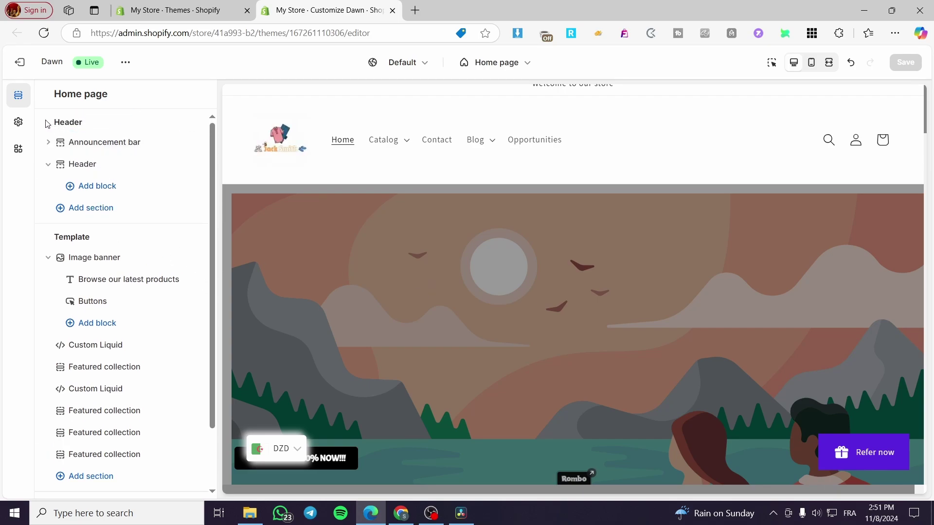
{"action": "scroll", "coordinate": [113, 240], "scroll_direction": "down", "scroll_amount": 2}
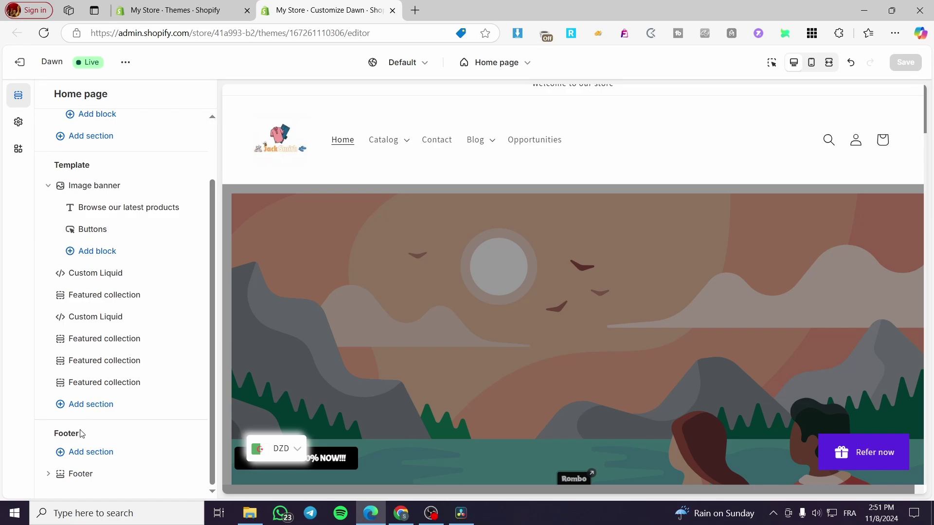
{"action": "left_click", "coordinate": [72, 407]}
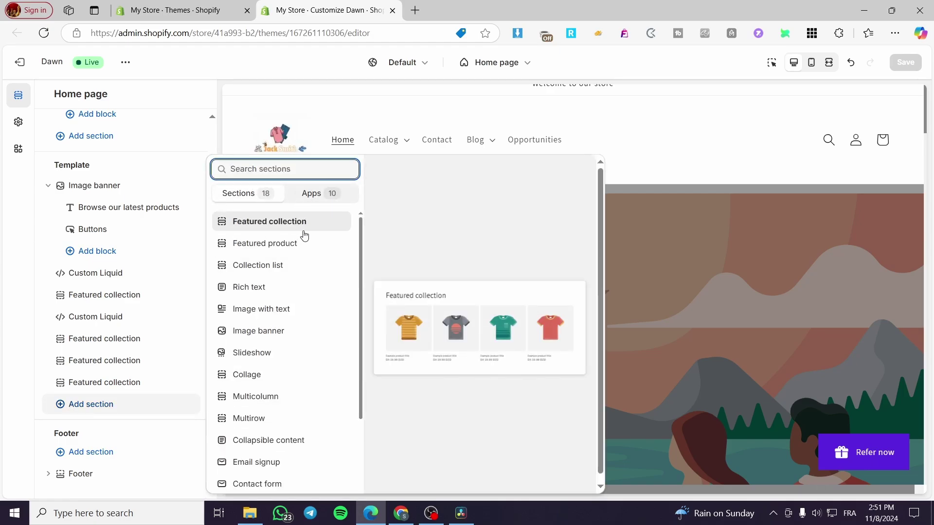
{"action": "scroll", "coordinate": [305, 236], "scroll_direction": "down", "scroll_amount": 2}
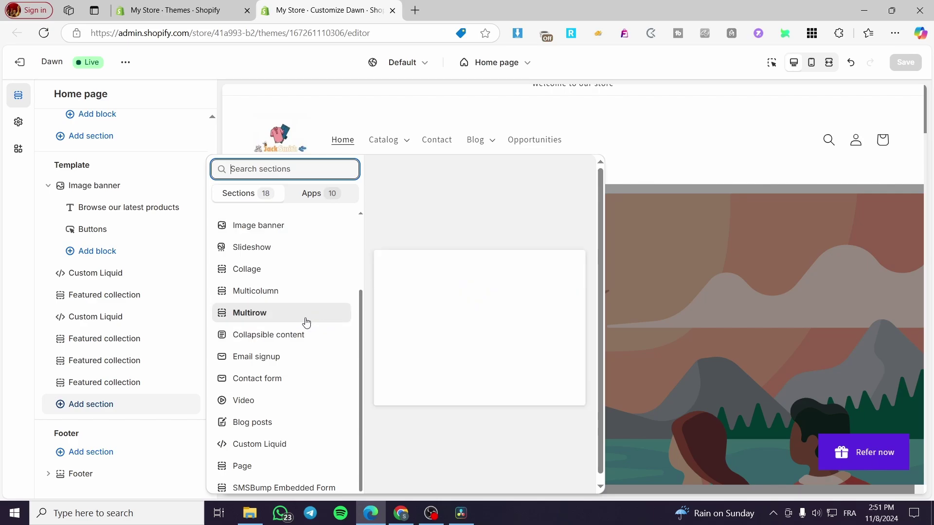
{"action": "scroll", "coordinate": [296, 336], "scroll_direction": "up", "scroll_amount": 2}
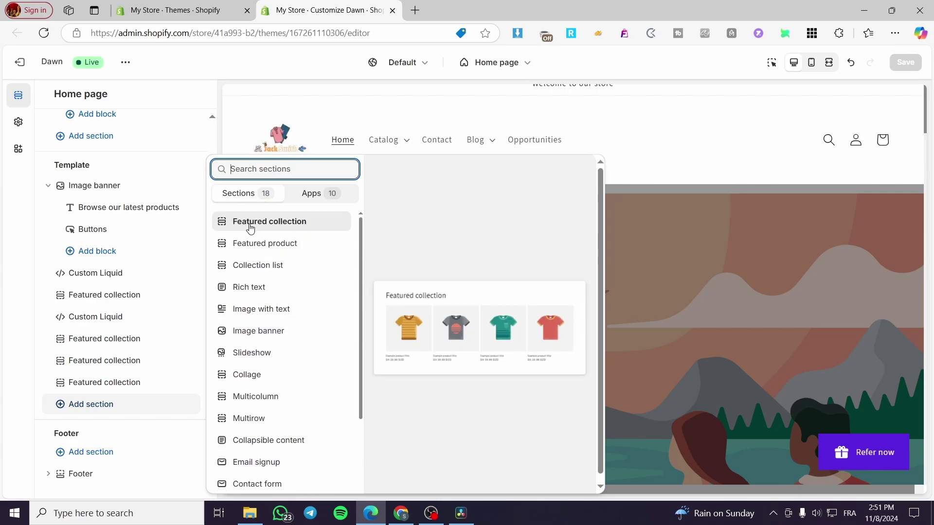
{"action": "left_click", "coordinate": [52, 229]}
{"action": "scroll", "coordinate": [100, 167], "scroll_direction": "up", "scroll_amount": 3}
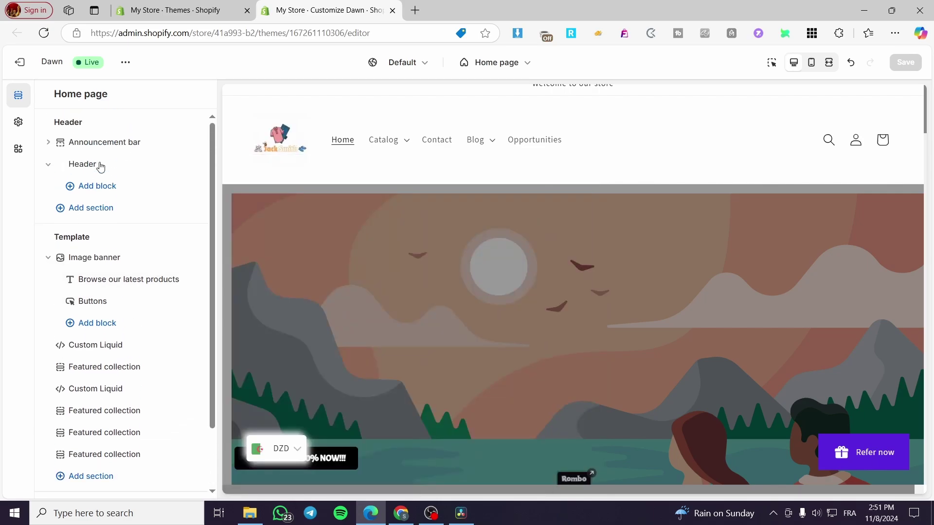
{"action": "left_click", "coordinate": [103, 209]}
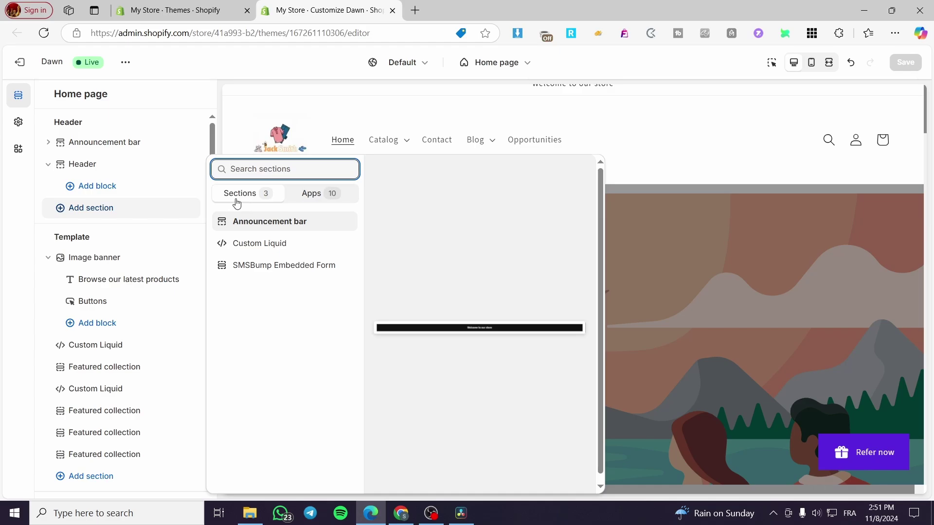
{"action": "left_click", "coordinate": [56, 311]}
{"action": "scroll", "coordinate": [77, 340], "scroll_direction": "down", "scroll_amount": 3}
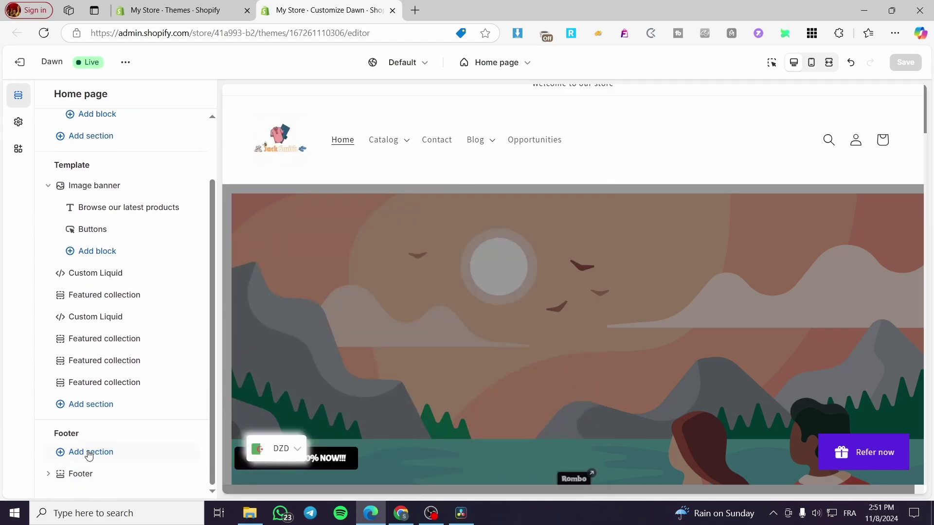
{"action": "left_click", "coordinate": [89, 453]}
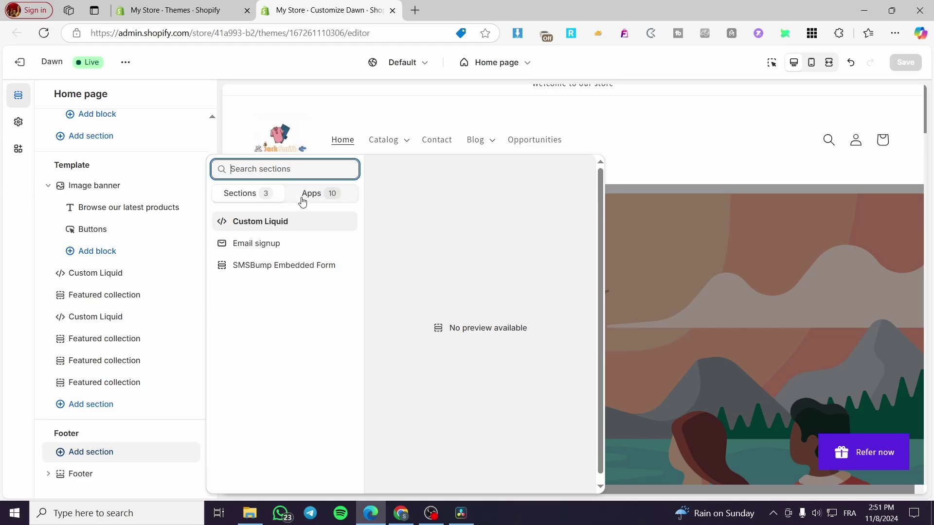
{"action": "left_click", "coordinate": [62, 234]}
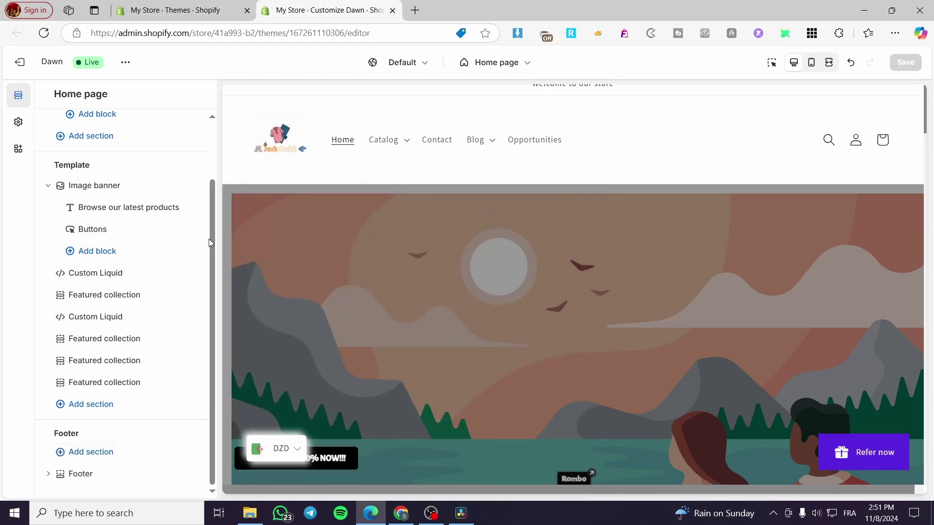
{"action": "scroll", "coordinate": [156, 309], "scroll_direction": "up", "scroll_amount": 2}
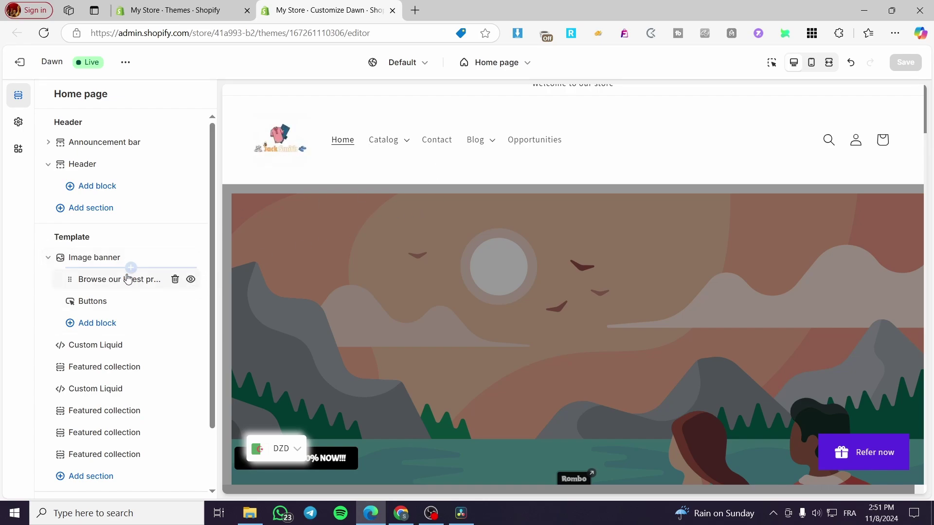
{"action": "scroll", "coordinate": [146, 325], "scroll_direction": "down", "scroll_amount": 2}
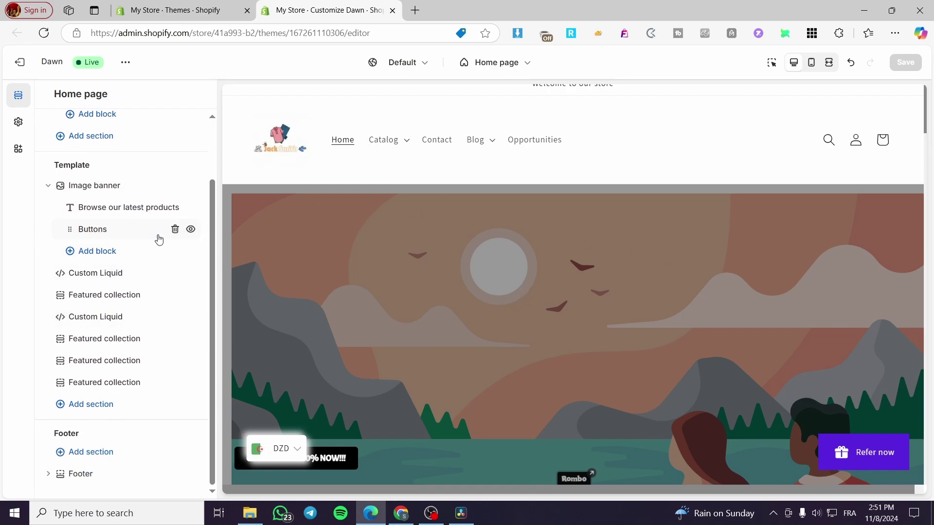
{"action": "left_click", "coordinate": [104, 274]}
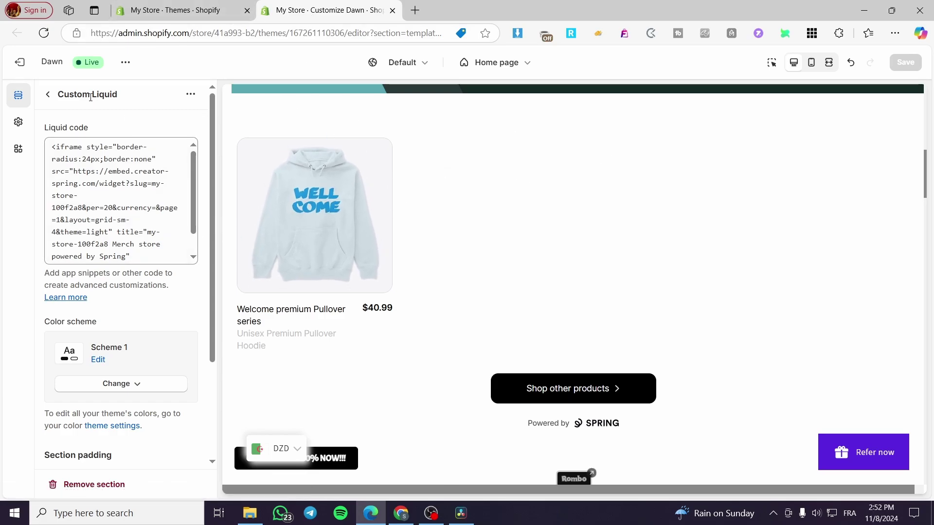
{"action": "left_click", "coordinate": [47, 96]}
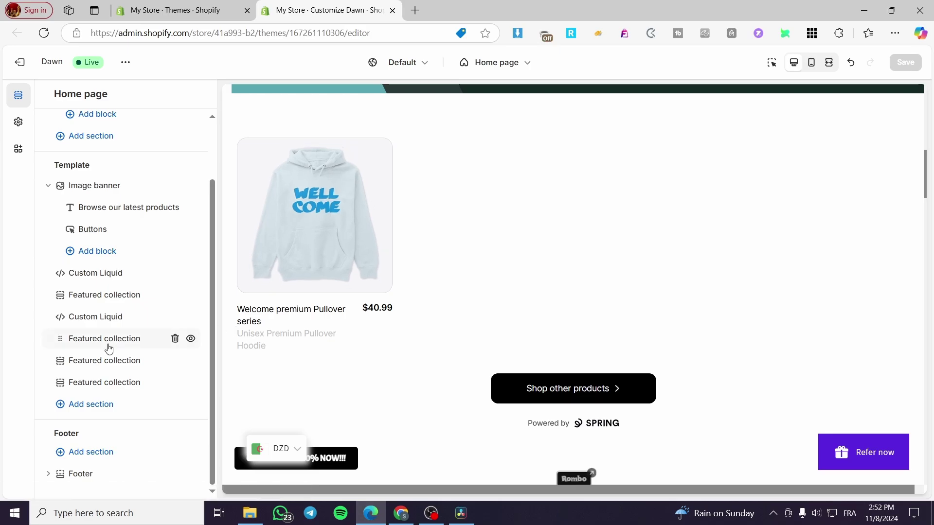
{"action": "left_click", "coordinate": [95, 231]}
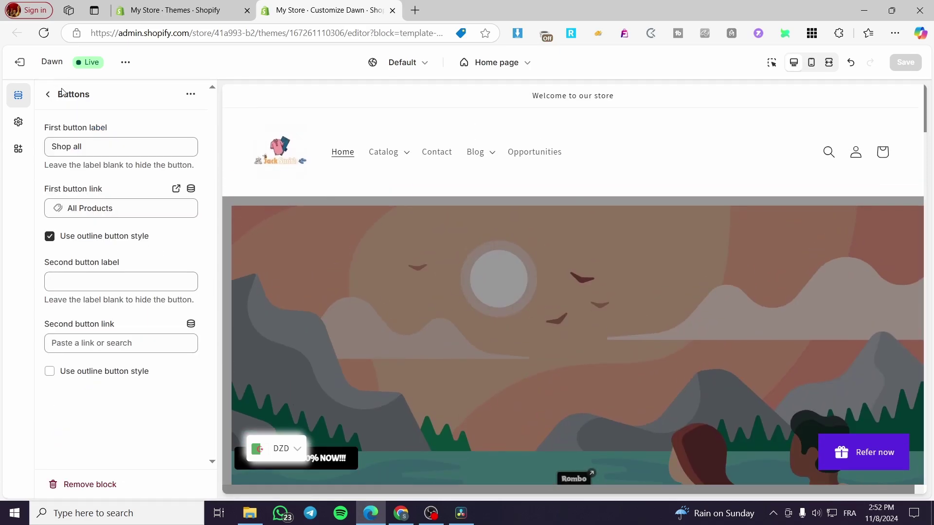
{"action": "left_click", "coordinate": [61, 92]}
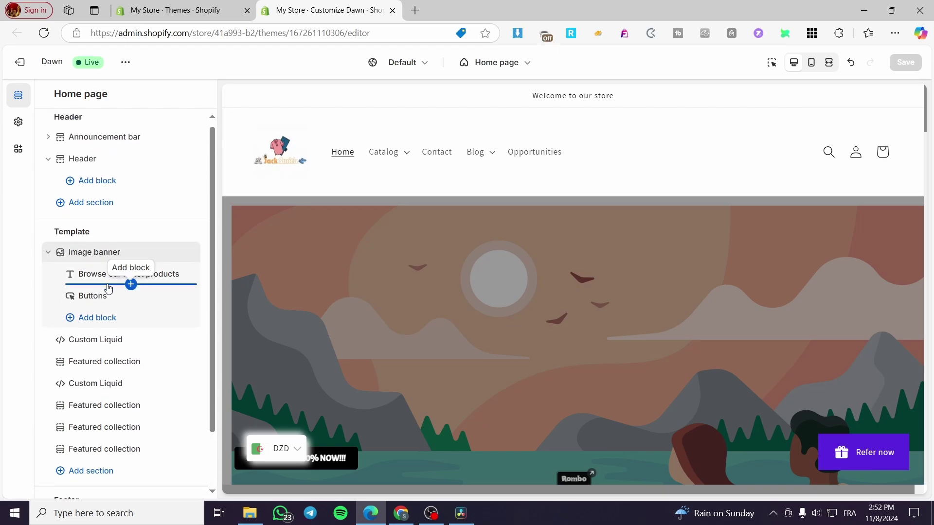
{"action": "scroll", "coordinate": [105, 287], "scroll_direction": "down", "scroll_amount": 2}
{"action": "left_click", "coordinate": [99, 344]}
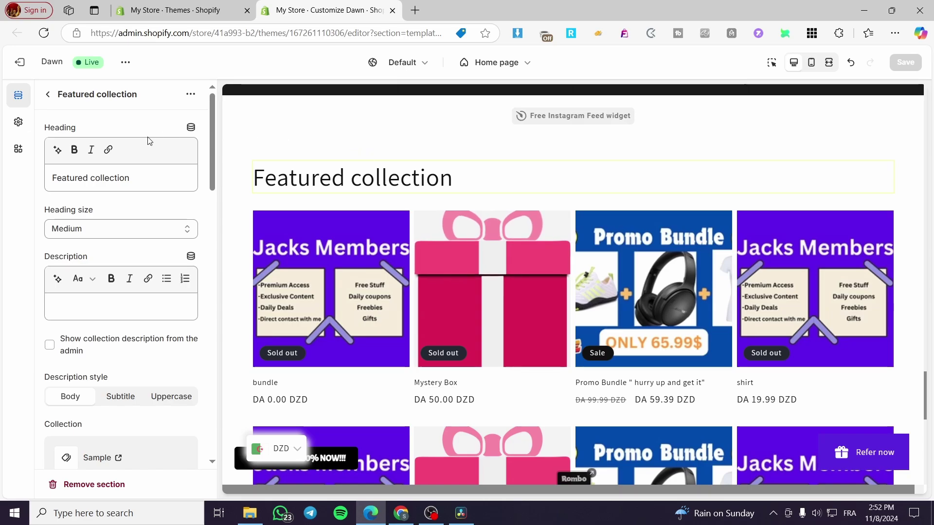
{"action": "left_click", "coordinate": [50, 95]}
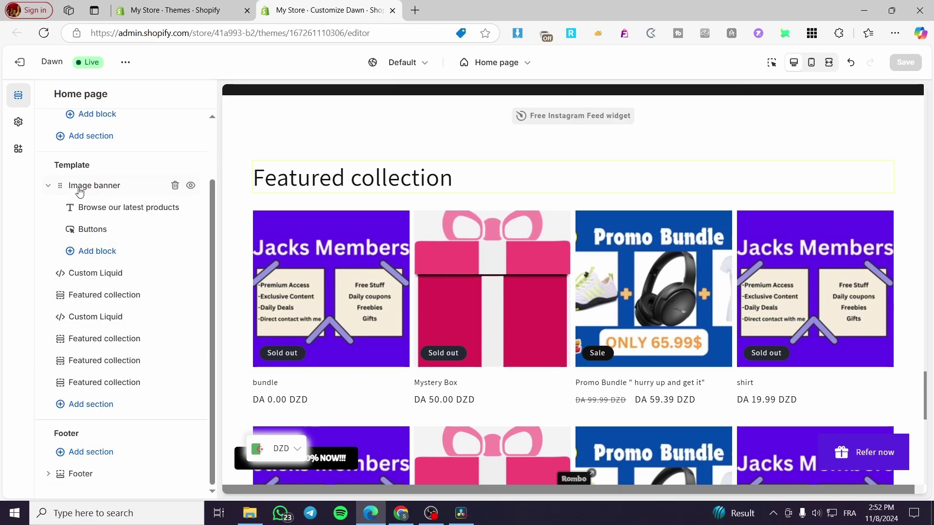
Delete the Image banner's Buttons block and add a new Buttons block in its place
{"action": "left_click", "coordinate": [108, 258]}
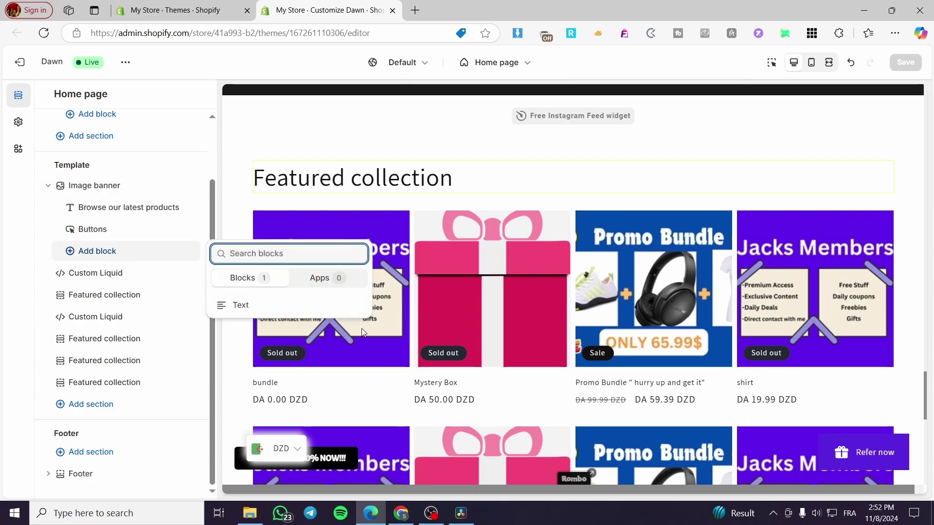
{"action": "key", "text": "Escape"}
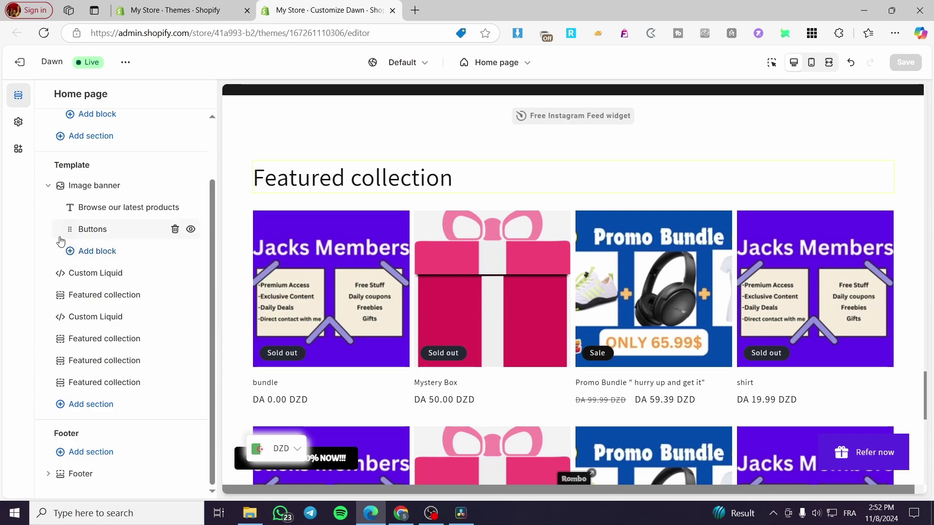
{"action": "left_click", "coordinate": [175, 230]}
{"action": "scroll", "coordinate": [166, 264], "scroll_direction": "up", "scroll_amount": 1}
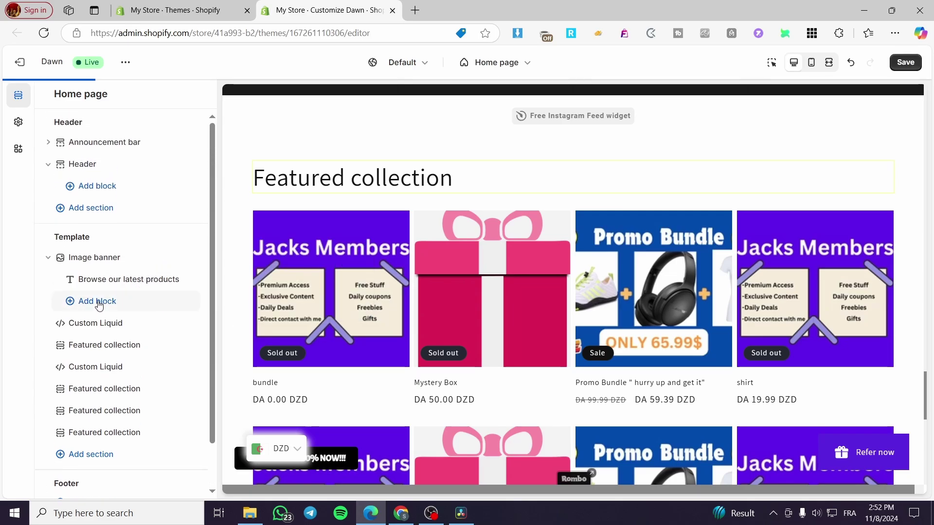
{"action": "left_click", "coordinate": [97, 301]}
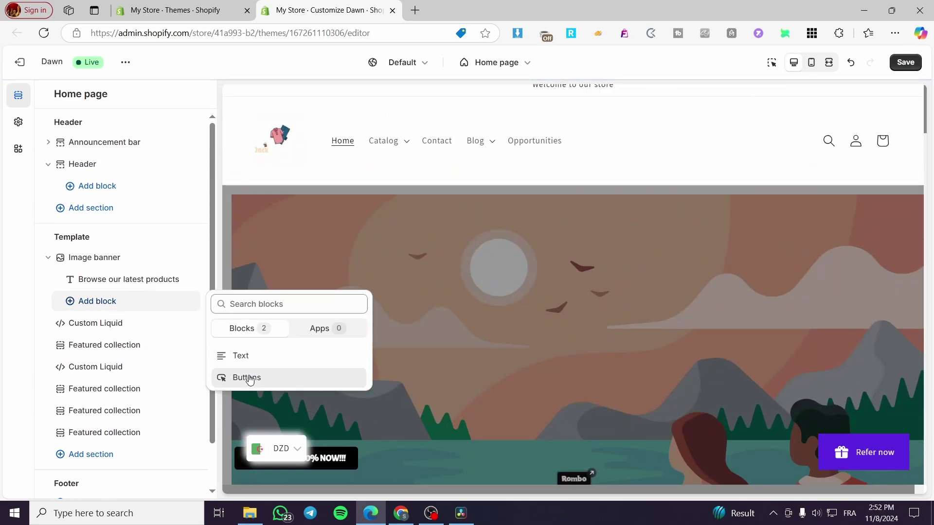
{"action": "left_click", "coordinate": [247, 378]}
{"action": "scroll", "coordinate": [519, 308], "scroll_direction": "down", "scroll_amount": 5}
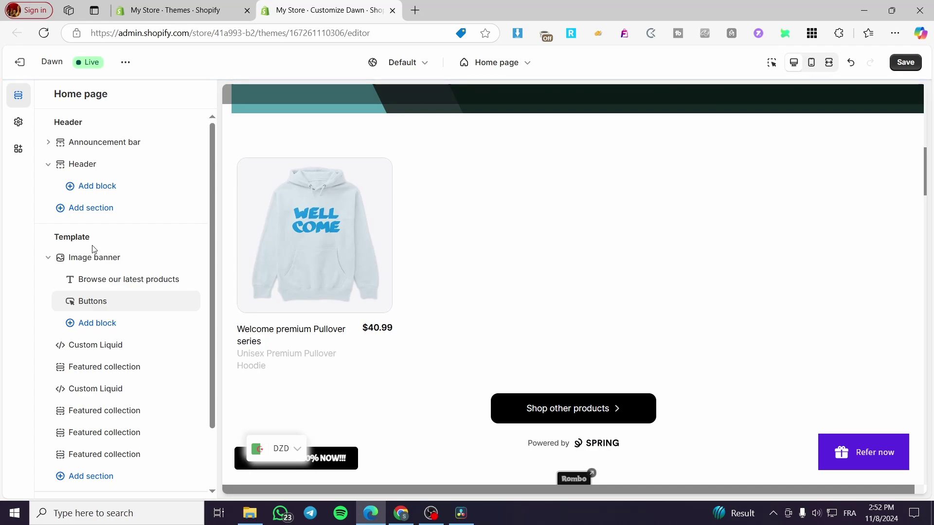
{"action": "scroll", "coordinate": [138, 285], "scroll_direction": "down", "scroll_amount": 2}
{"action": "mouse_move", "coordinate": [192, 241]}
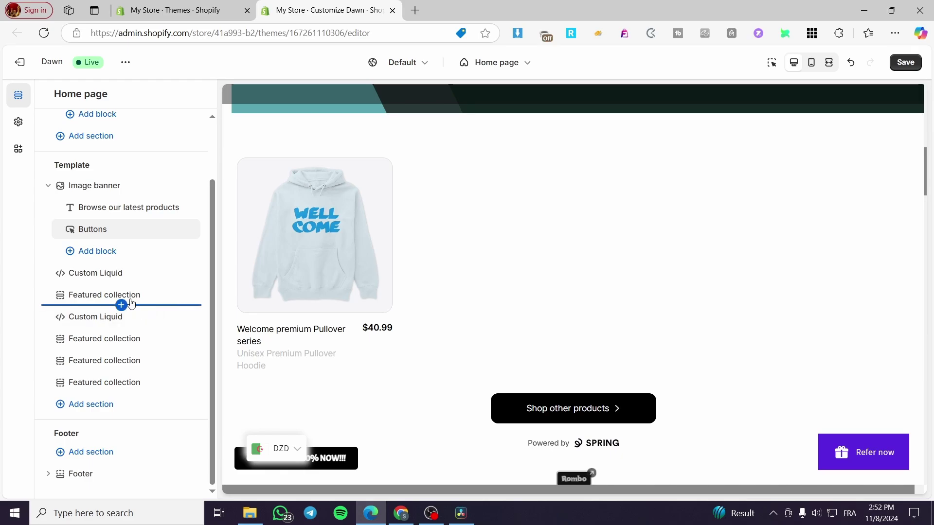
Review the Featured products section (eight products, four columns) and return to the section list
{"action": "left_click", "coordinate": [80, 295]}
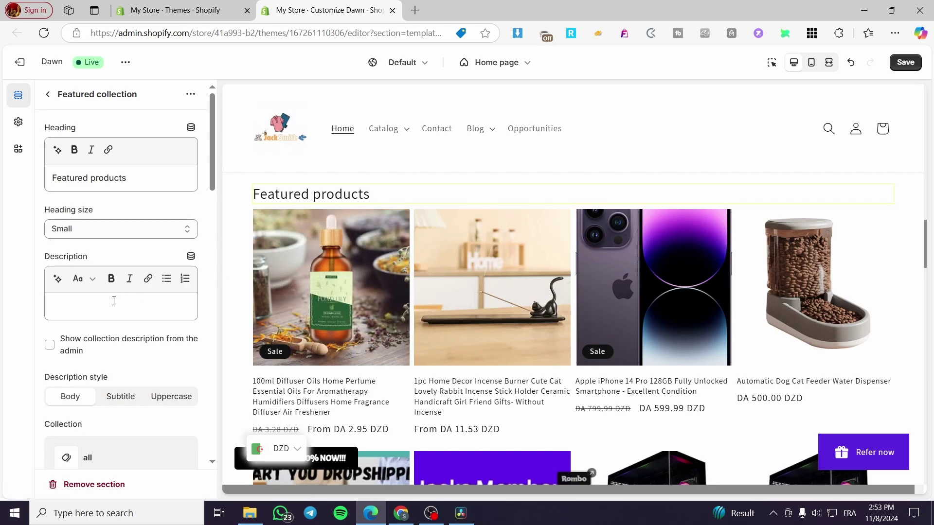
{"action": "scroll", "coordinate": [115, 299], "scroll_direction": "down", "scroll_amount": 3}
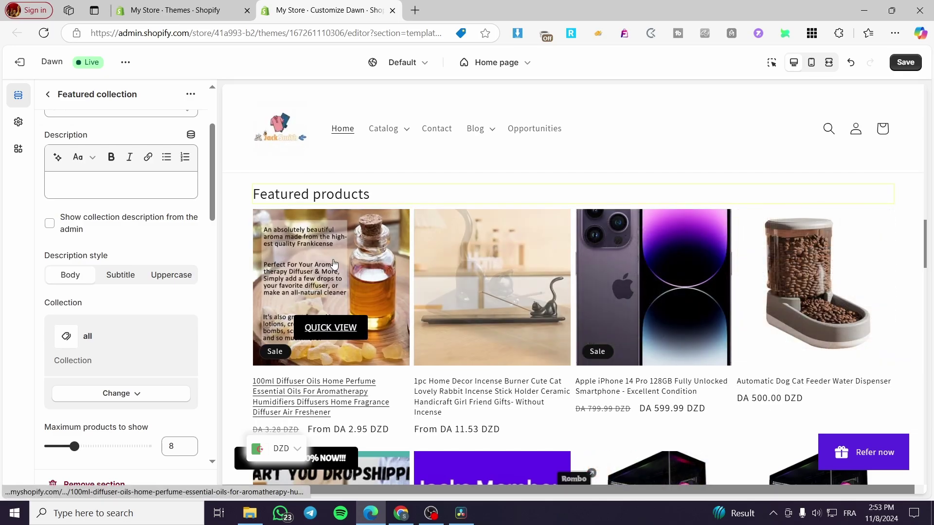
{"action": "scroll", "coordinate": [393, 271], "scroll_direction": "down", "scroll_amount": 3}
{"action": "scroll", "coordinate": [656, 381], "scroll_direction": "down", "scroll_amount": 1}
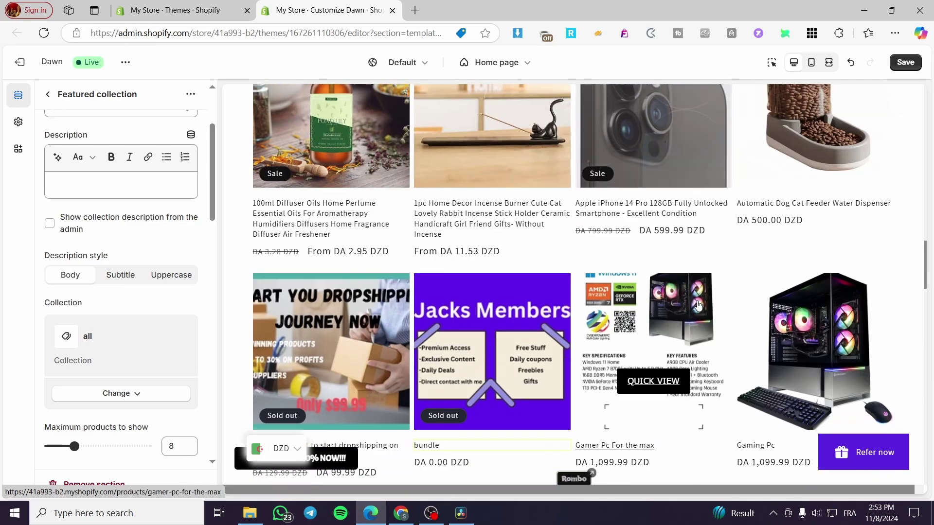
{"action": "scroll", "coordinate": [73, 276], "scroll_direction": "down", "scroll_amount": 2}
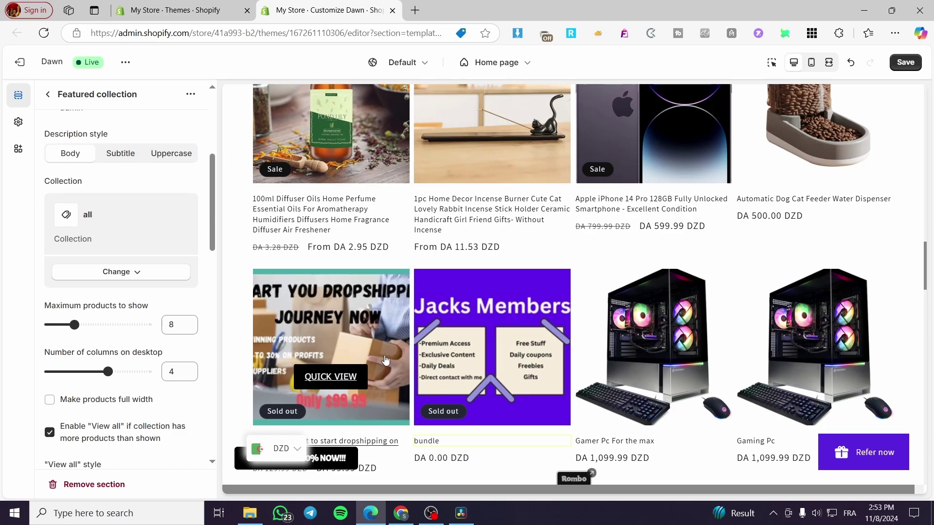
{"action": "scroll", "coordinate": [214, 363], "scroll_direction": "down", "scroll_amount": 5}
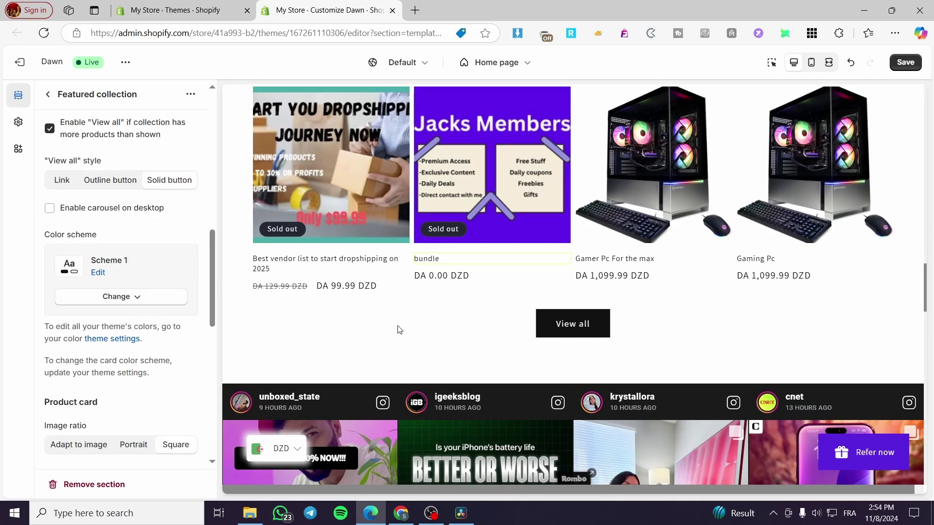
{"action": "scroll", "coordinate": [170, 277], "scroll_direction": "up", "scroll_amount": 4}
{"action": "scroll", "coordinate": [401, 287], "scroll_direction": "up", "scroll_amount": 5}
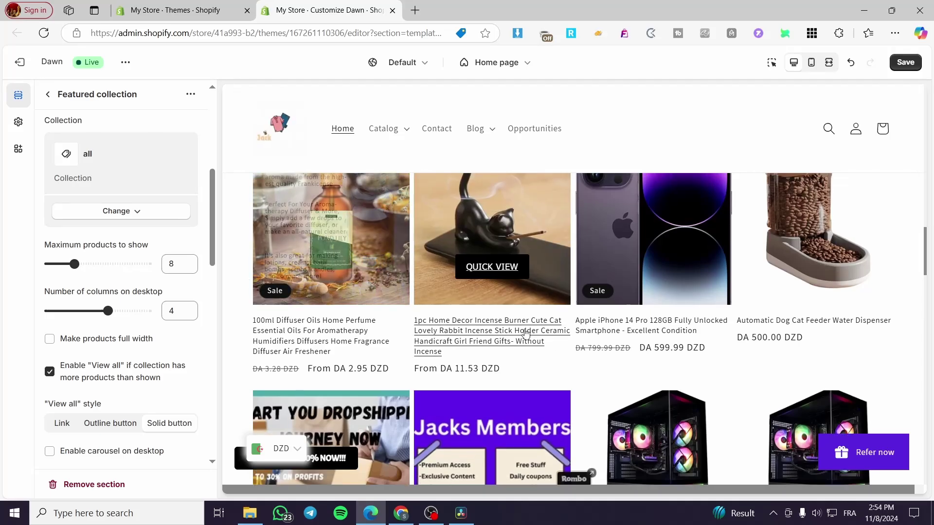
{"action": "left_click", "coordinate": [421, 275]}
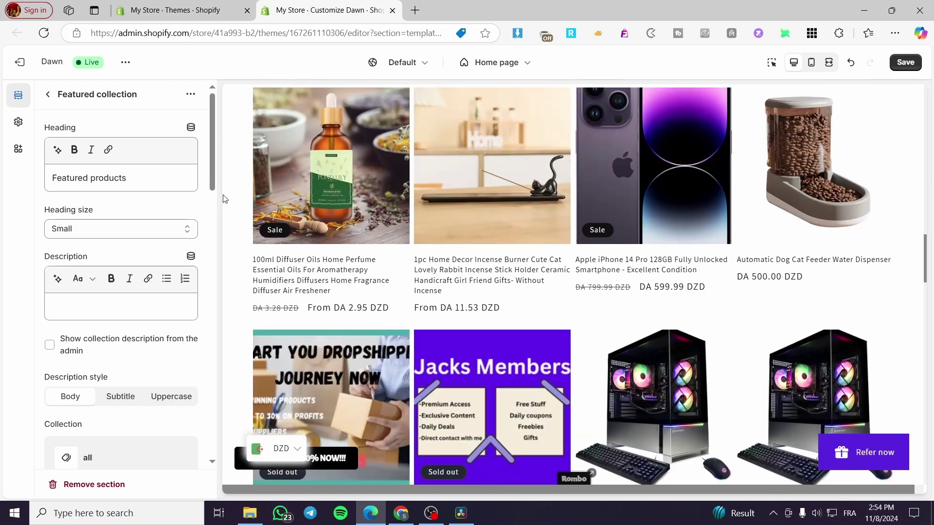
{"action": "left_click", "coordinate": [48, 95]}
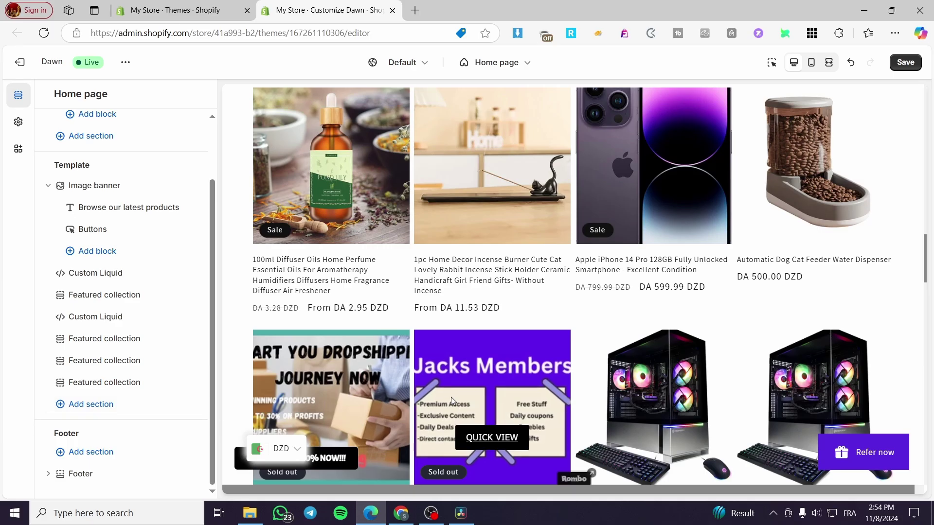
{"action": "scroll", "coordinate": [375, 437], "scroll_direction": "down", "scroll_amount": 15}
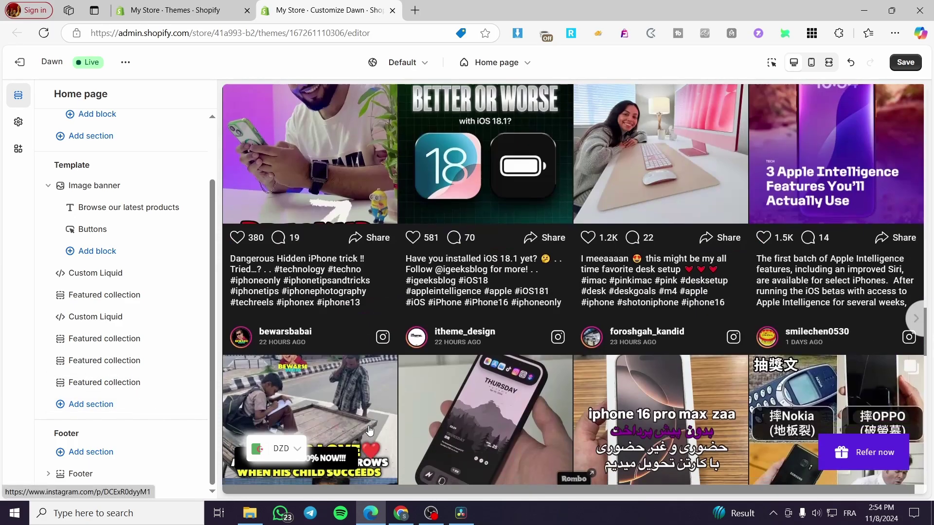
{"action": "left_click", "coordinate": [98, 459]}
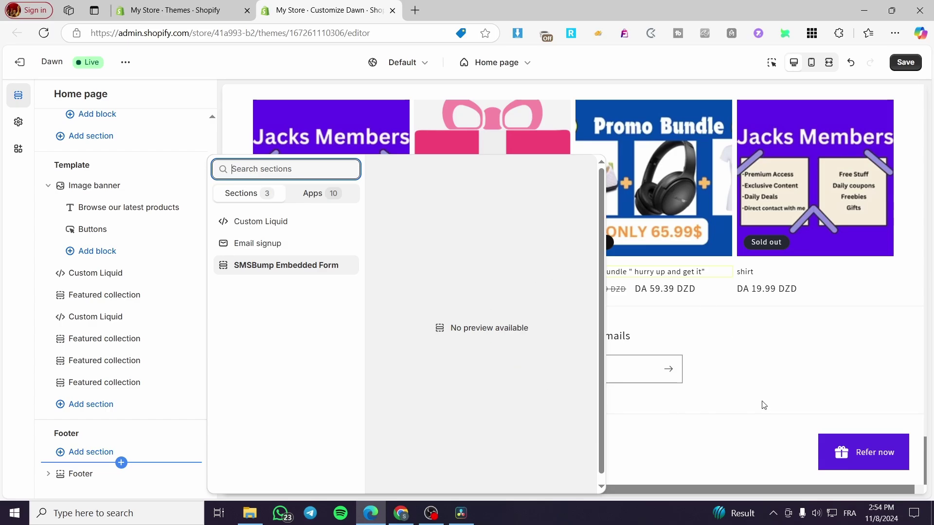
{"action": "left_click", "coordinate": [855, 375]}
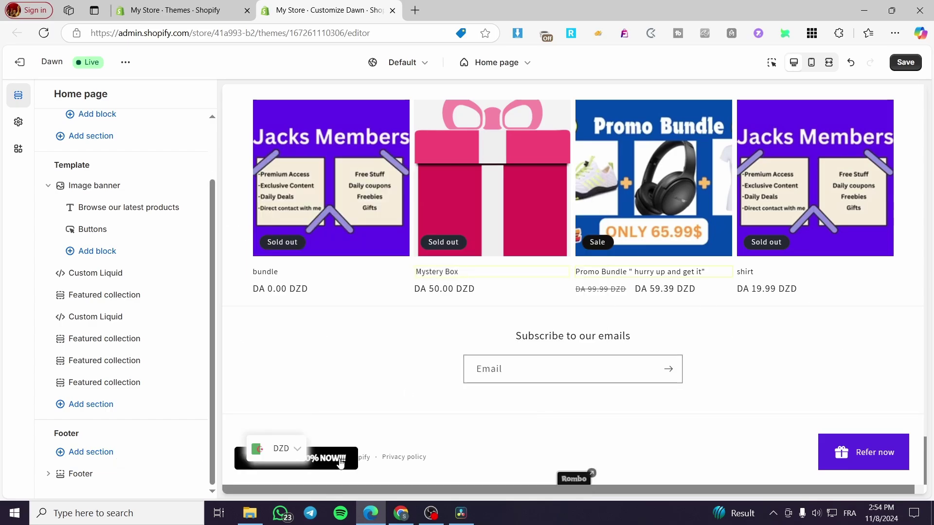
{"action": "scroll", "coordinate": [399, 457], "scroll_direction": "up", "scroll_amount": 1}
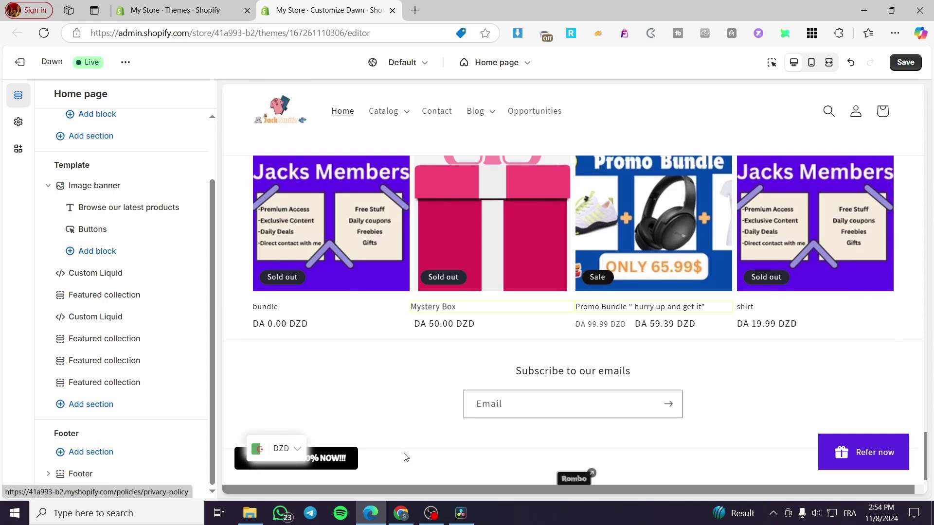
{"action": "scroll", "coordinate": [403, 456], "scroll_direction": "down", "scroll_amount": 1}
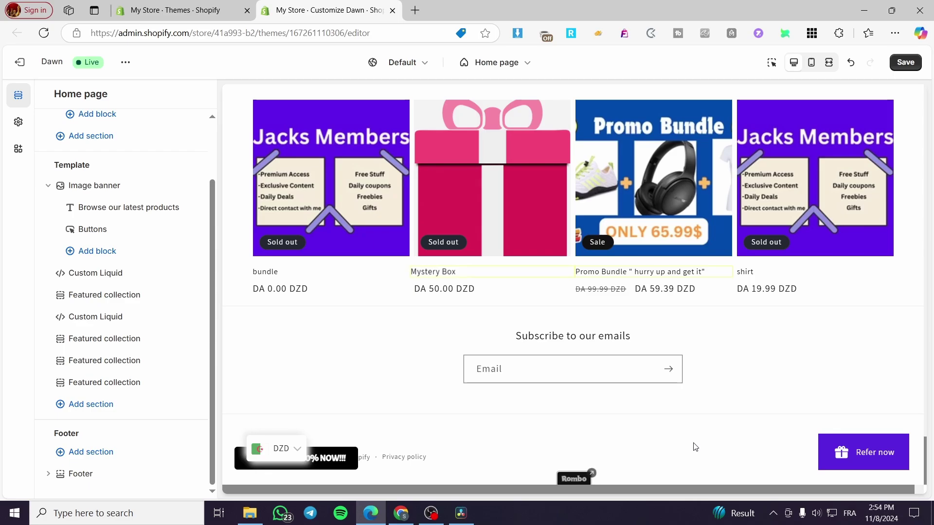
Open the Dawn Theme settings, briefly review the Animations and Buttons options, and scroll the category list
{"action": "left_click", "coordinate": [19, 122]}
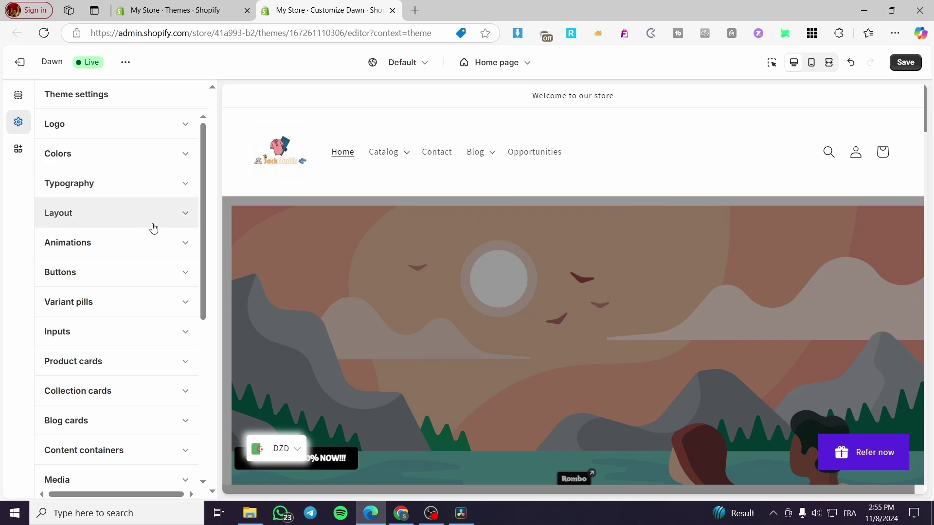
{"action": "left_click", "coordinate": [179, 243]}
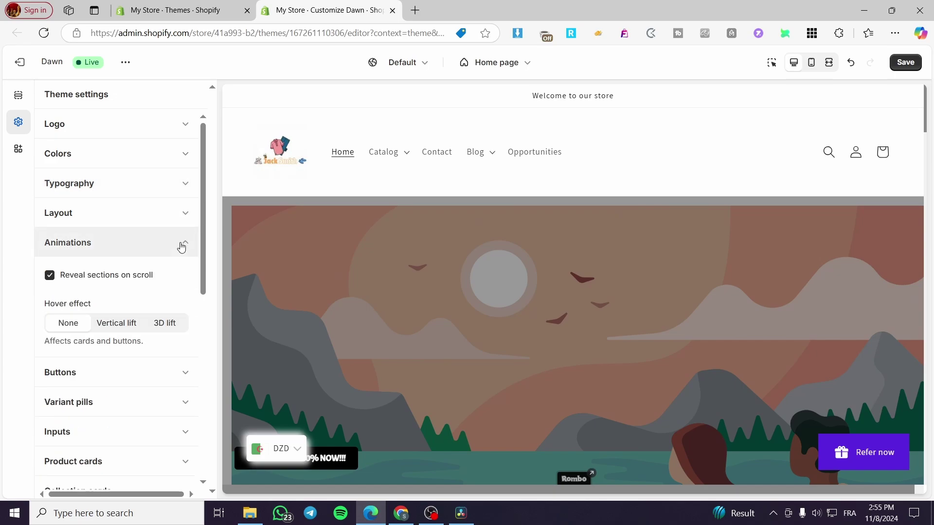
{"action": "left_click", "coordinate": [181, 245]}
{"action": "left_click", "coordinate": [184, 280]}
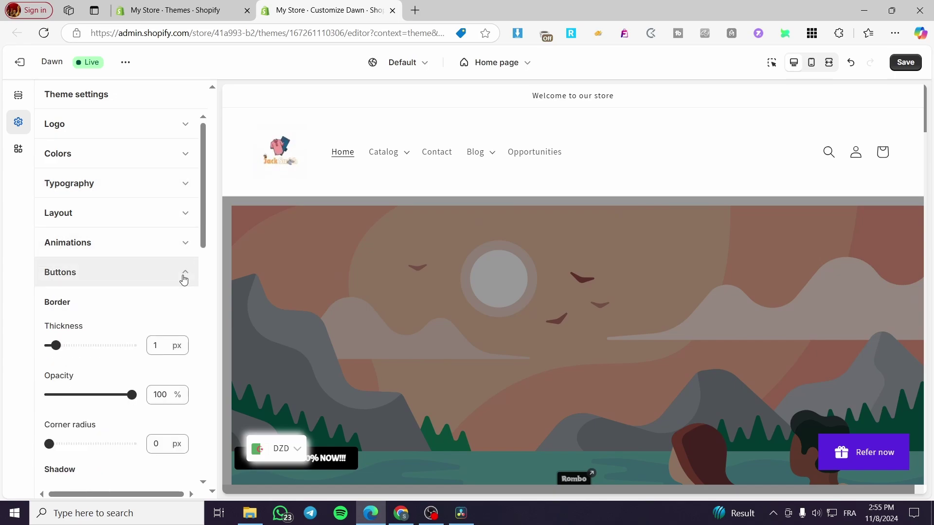
{"action": "left_click", "coordinate": [184, 280]}
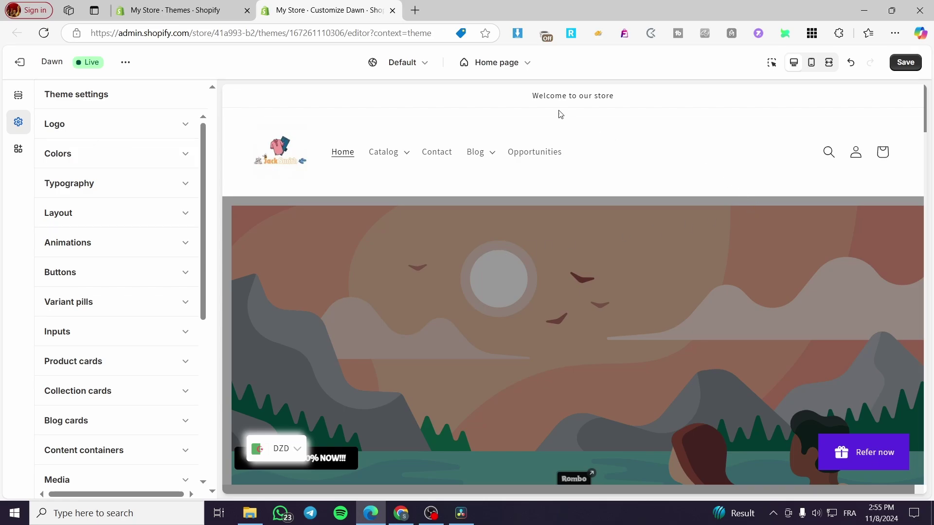
{"action": "scroll", "coordinate": [146, 243], "scroll_direction": "down", "scroll_amount": 6}
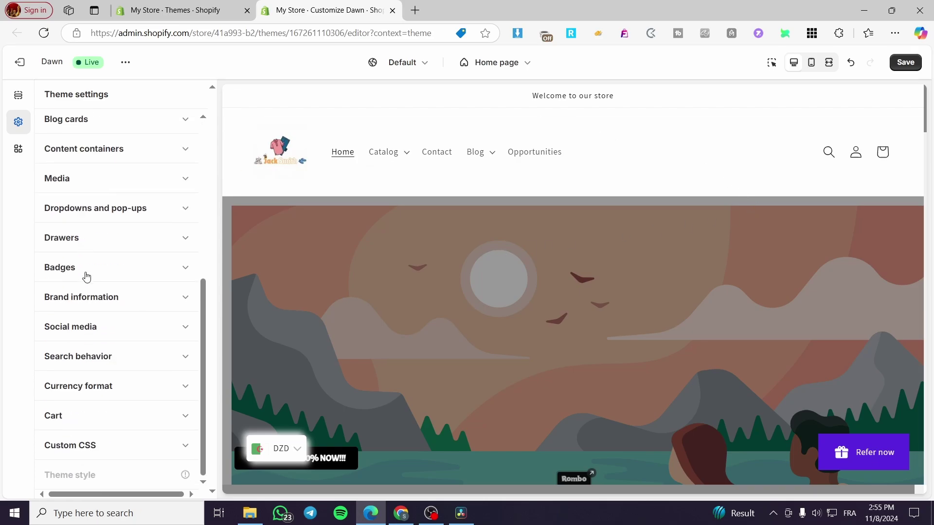
Review app embeds like Redirect Pro and Rombo, dismiss the newsletter popup and browser notice, then exit
{"action": "left_click", "coordinate": [10, 150]}
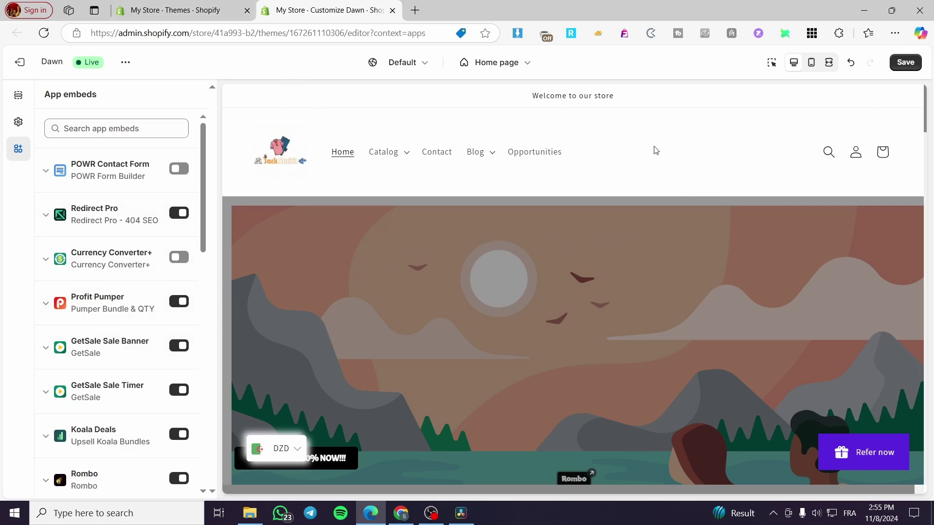
{"action": "scroll", "coordinate": [621, 298], "scroll_direction": "down", "scroll_amount": 3}
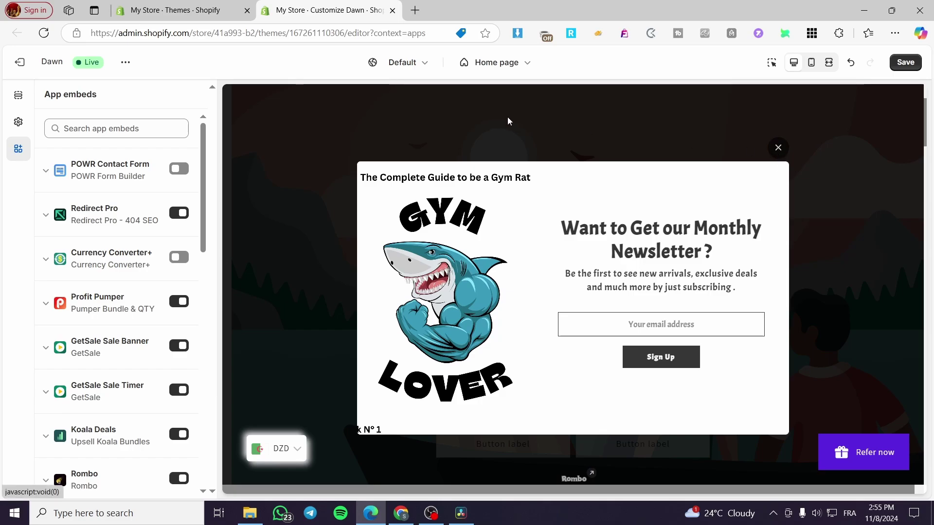
{"action": "left_click", "coordinate": [778, 148]}
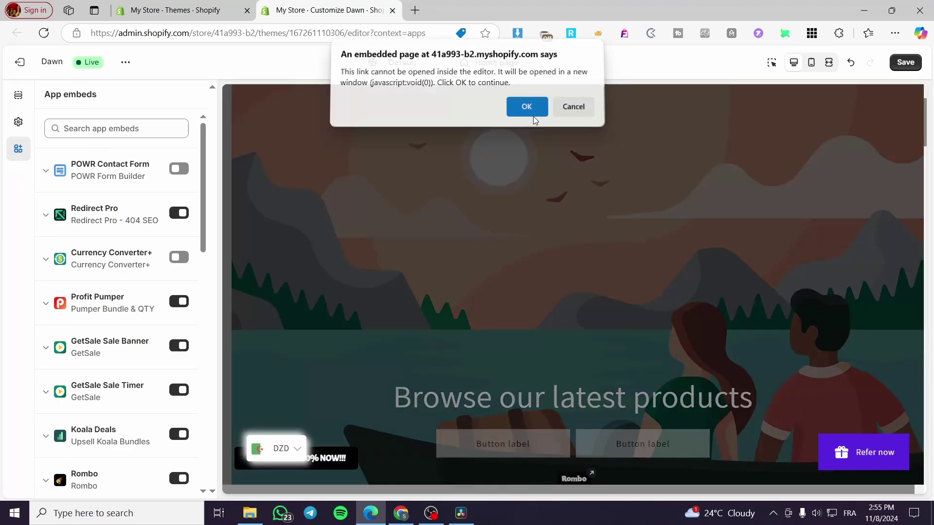
{"action": "left_click", "coordinate": [527, 110]}
{"action": "left_click", "coordinate": [27, 62]}
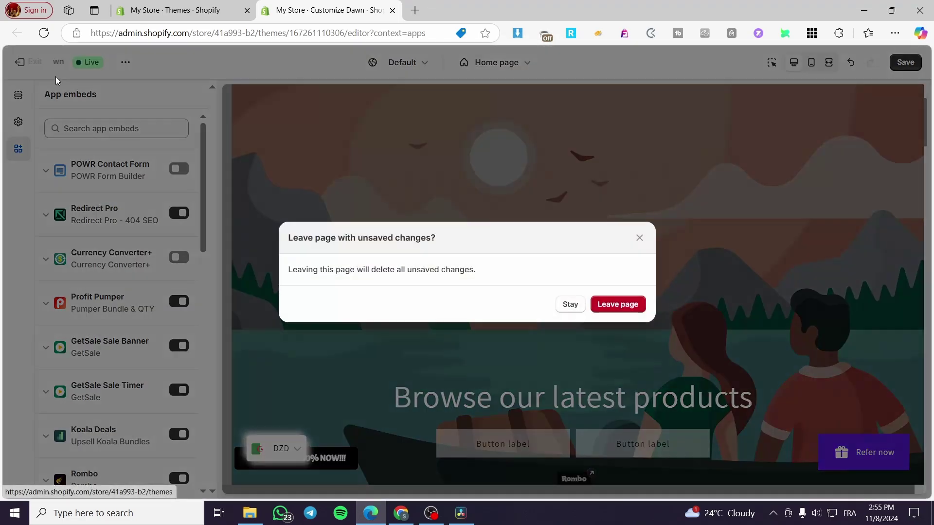
Discard the unsaved theme changes and go to the Online Store Navigation menus page
{"action": "left_click", "coordinate": [605, 307]}
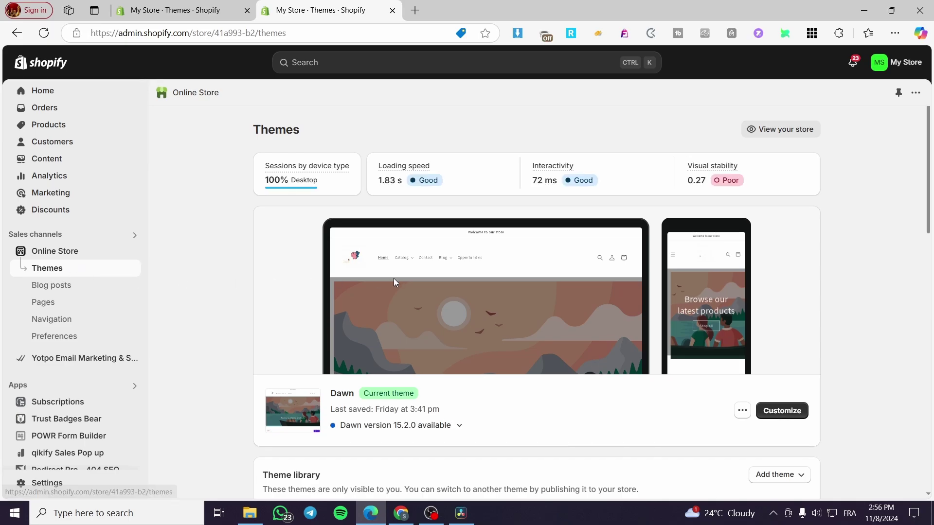
{"action": "left_click", "coordinate": [61, 320]}
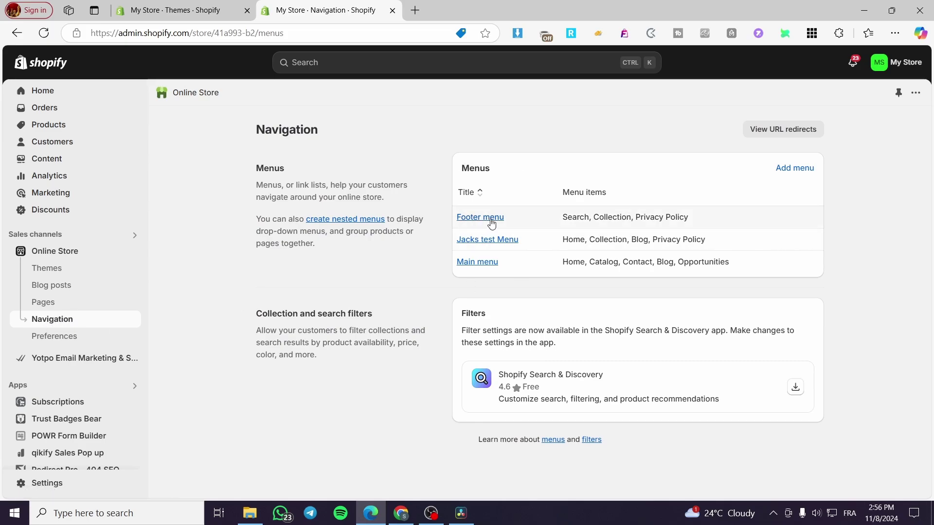
{"action": "left_click", "coordinate": [491, 266]}
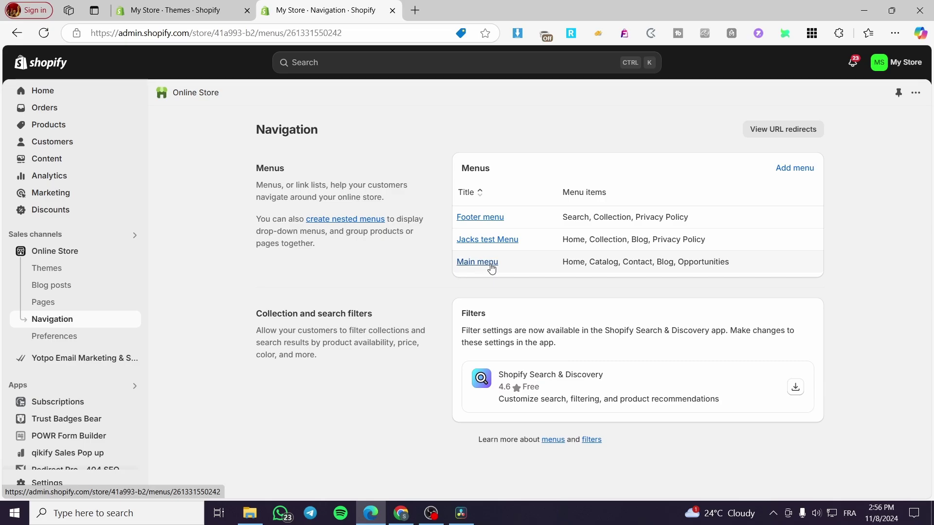
{"action": "scroll", "coordinate": [341, 278], "scroll_direction": "down", "scroll_amount": 4}
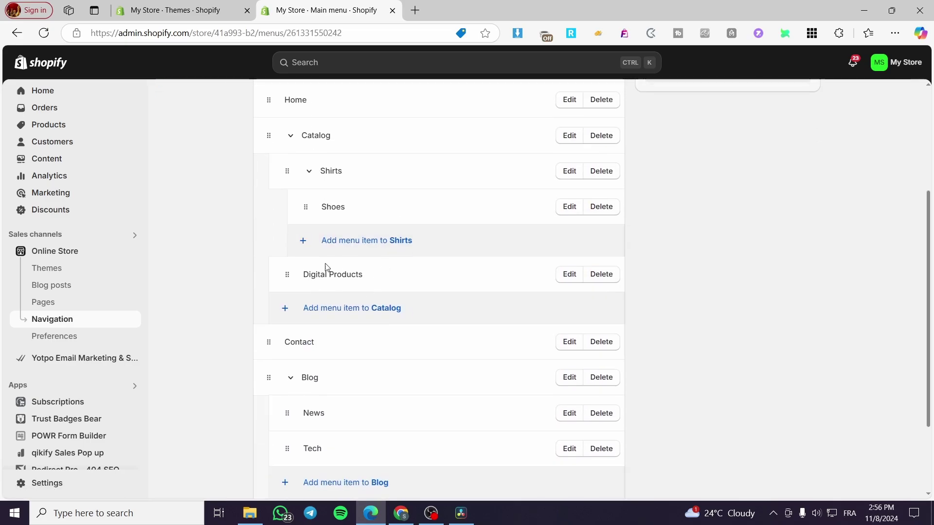
{"action": "scroll", "coordinate": [326, 266], "scroll_direction": "up", "scroll_amount": 3}
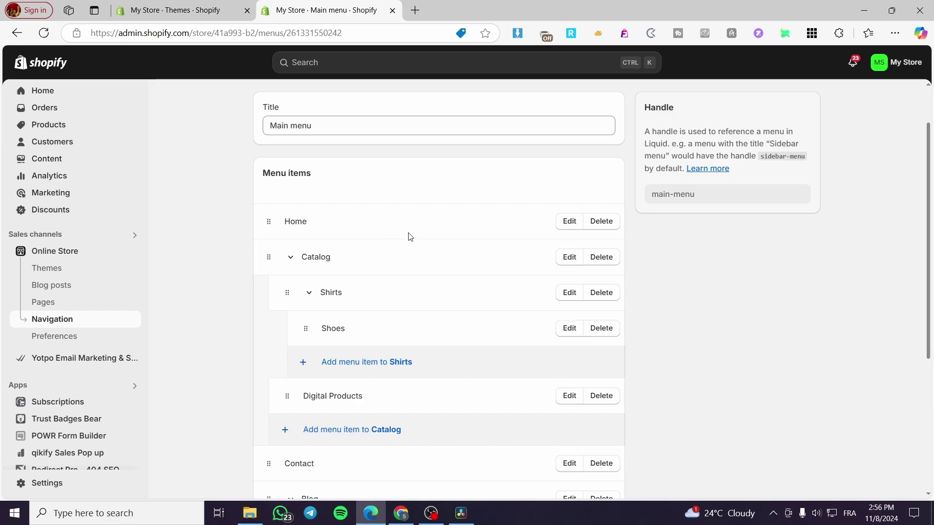
{"action": "scroll", "coordinate": [411, 237], "scroll_direction": "down", "scroll_amount": 3}
{"action": "scroll", "coordinate": [376, 449], "scroll_direction": "up", "scroll_amount": 4}
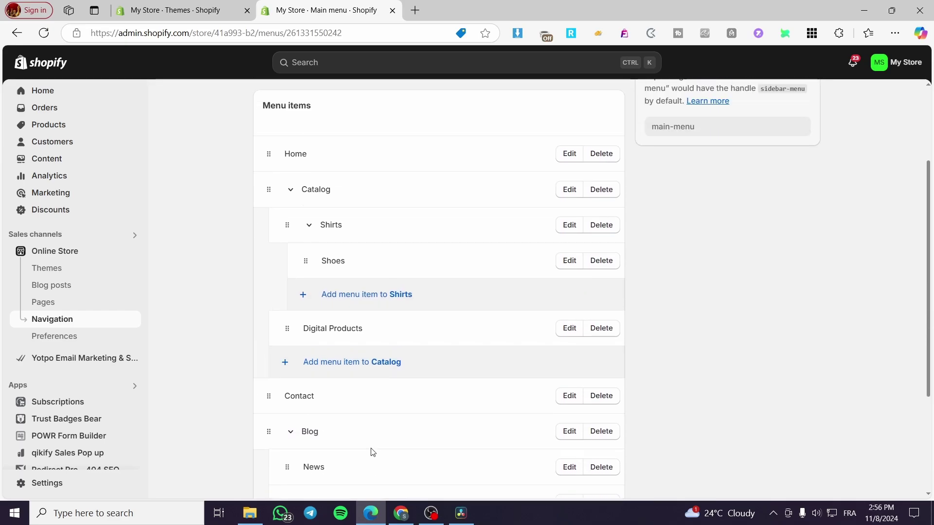
{"action": "scroll", "coordinate": [297, 284], "scroll_direction": "down", "scroll_amount": 3}
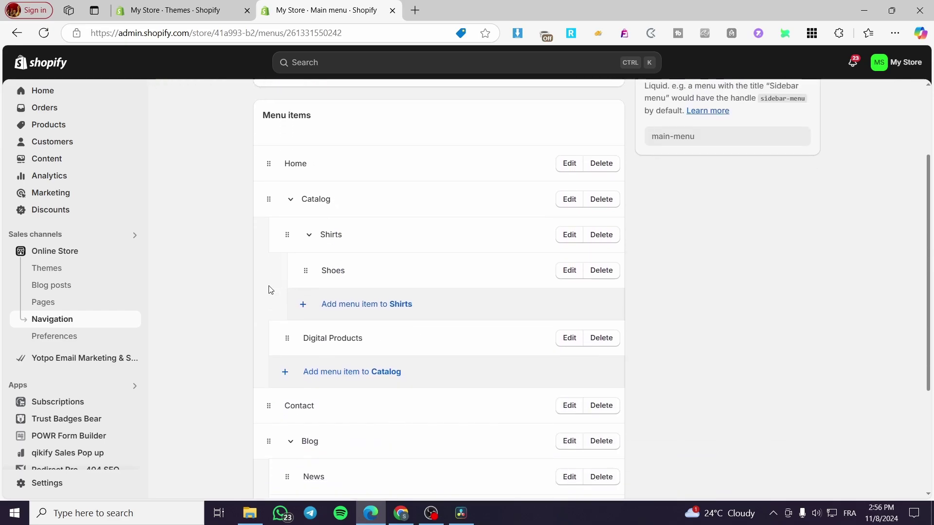
{"action": "left_click", "coordinate": [57, 305]}
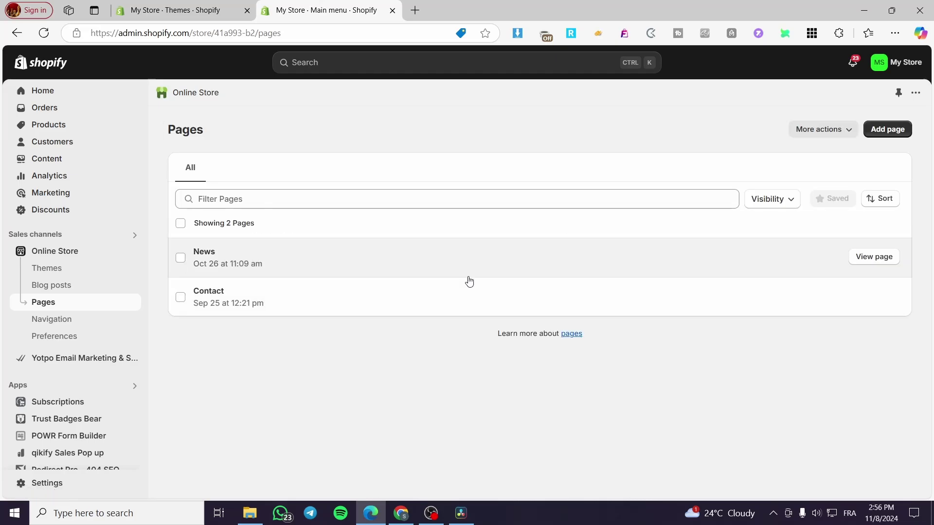
{"action": "left_click", "coordinate": [54, 319]}
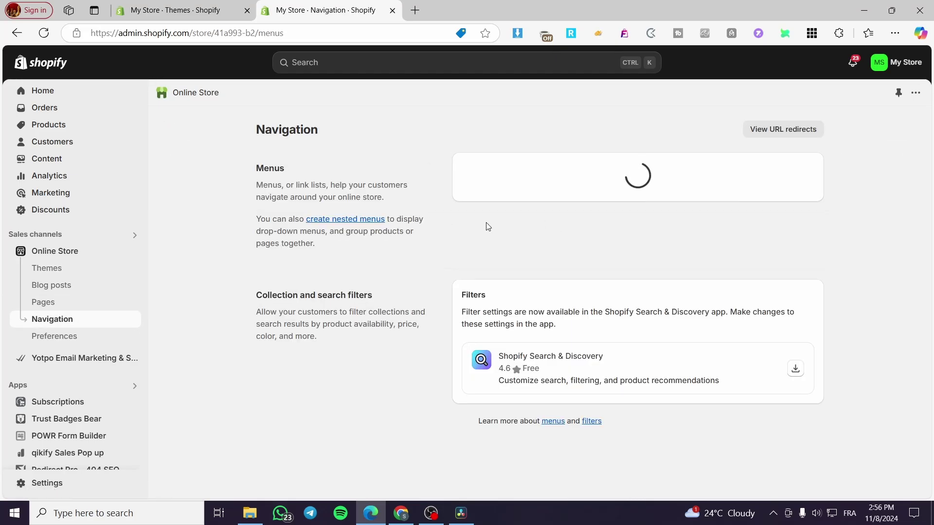